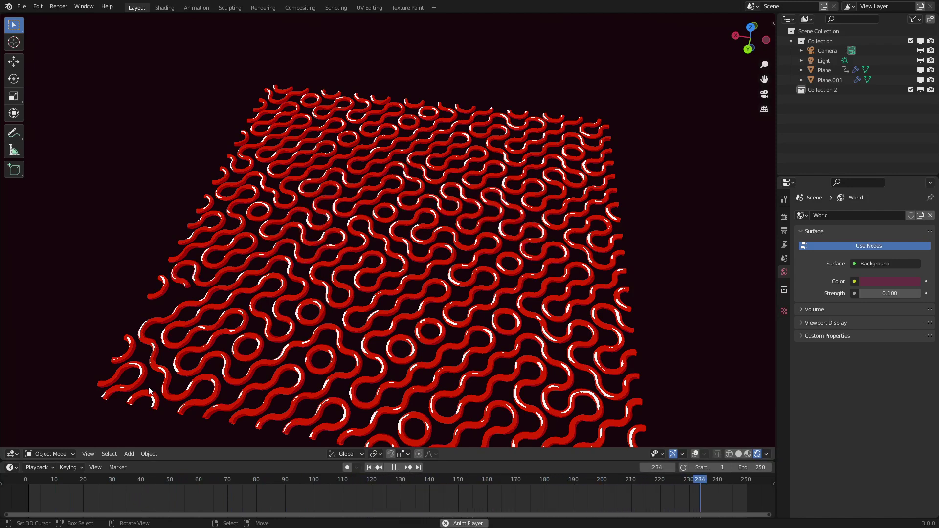
Show the viewport in solid shading and stop the animation playback.
{"action": "key", "text": "z"}
{"action": "left_click", "coordinate": [361, 201]}
{"action": "key", "text": "space"}
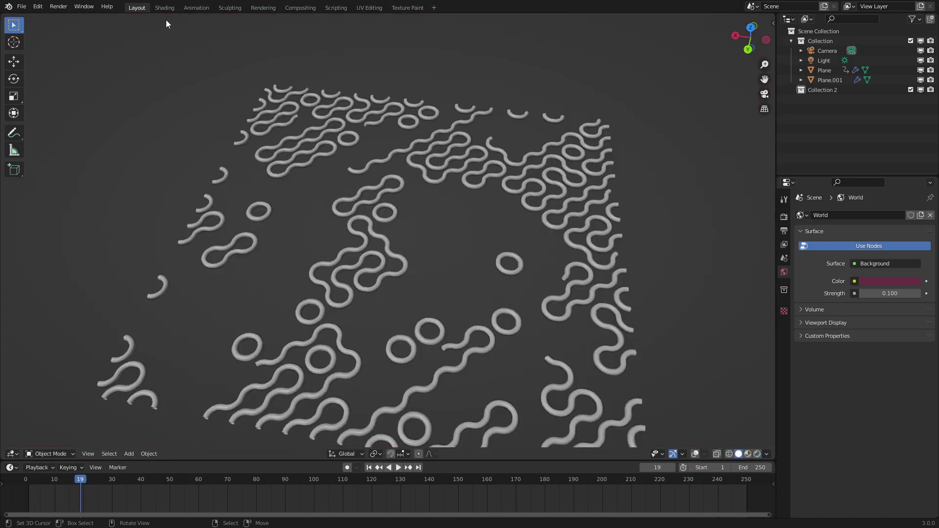
In the Shading workspace, add a plane to Collection 2 and clear its location.
{"action": "left_click", "coordinate": [164, 7]}
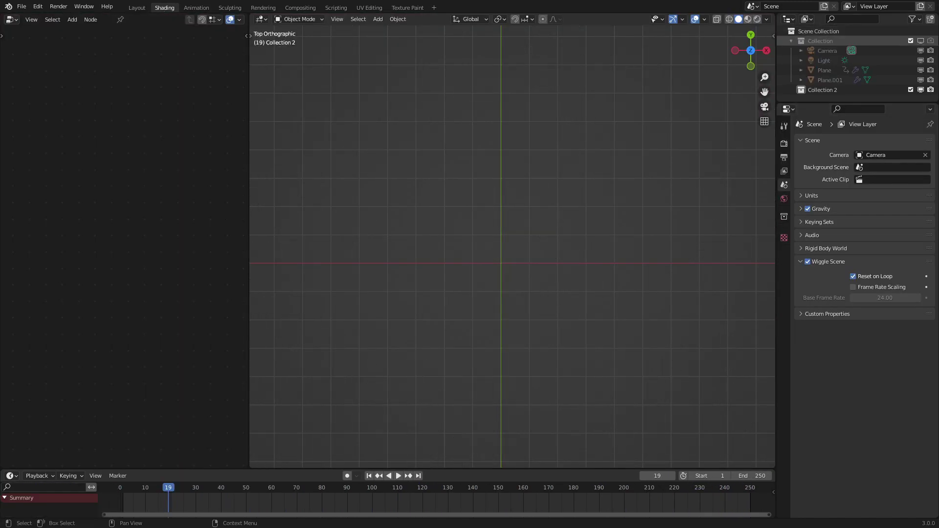
{"action": "key", "text": "shift+a"}
{"action": "mouse_move", "coordinate": [485, 253]}
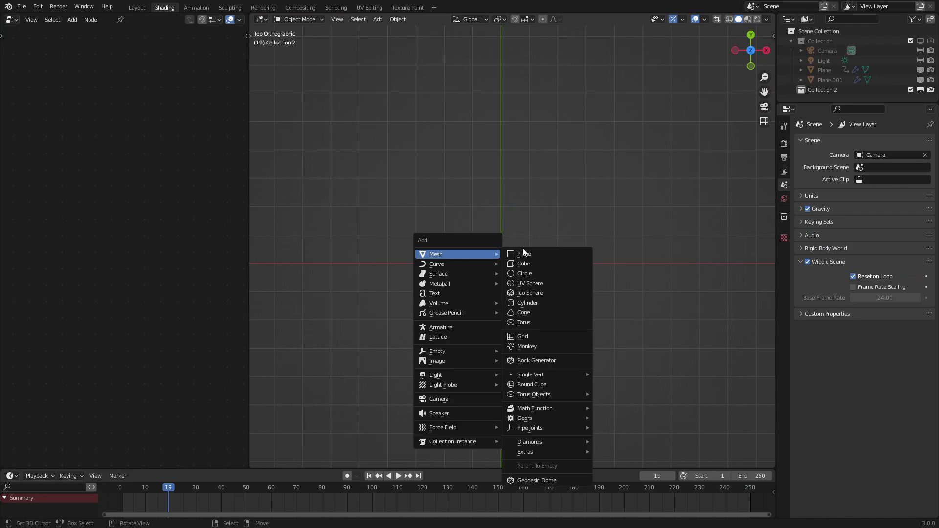
{"action": "left_click", "coordinate": [524, 255]}
{"action": "scroll", "coordinate": [534, 295], "scroll_direction": "up", "scroll_amount": 3}
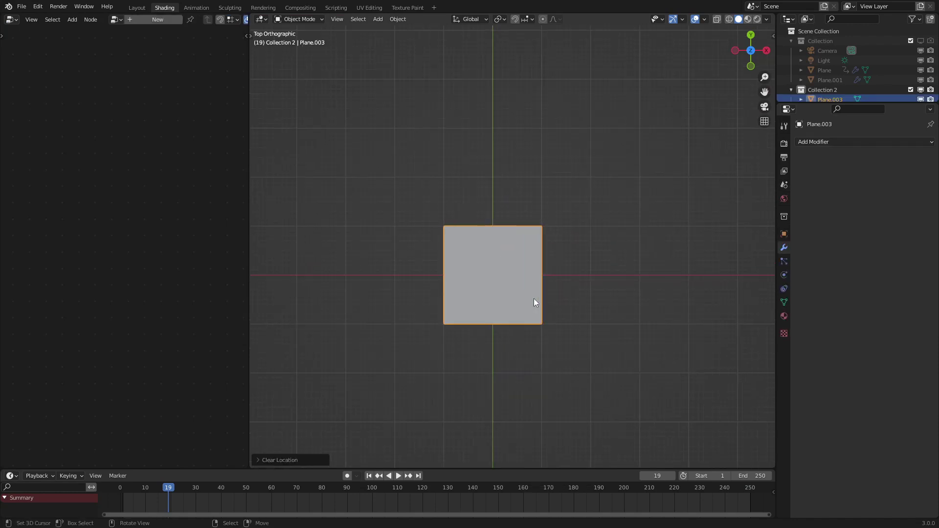
Delete every vertex of the plane except the corner at positive X and negative Y.
{"action": "key", "text": "Tab"}
{"action": "left_click", "coordinate": [534, 299]}
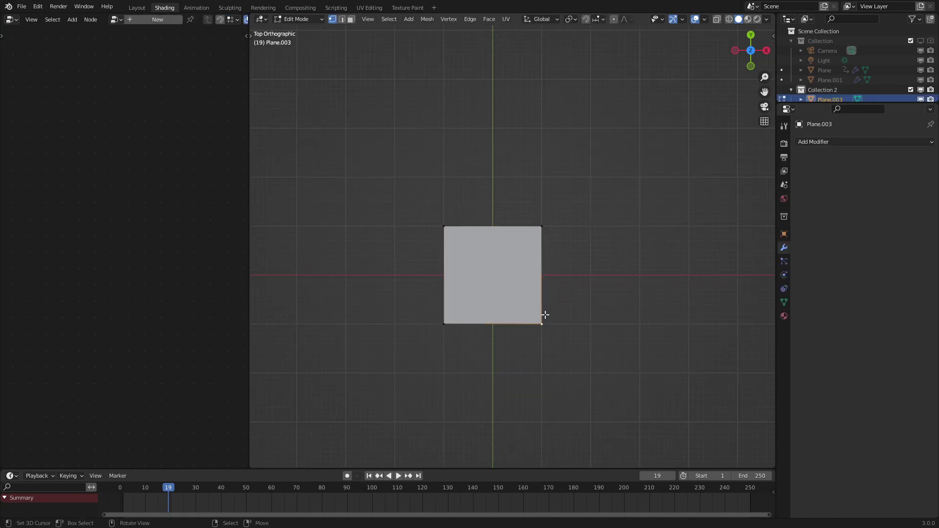
{"action": "scroll", "coordinate": [546, 315], "scroll_direction": "up", "scroll_amount": 5}
{"action": "scroll", "coordinate": [562, 347], "scroll_direction": "down", "scroll_amount": 2}
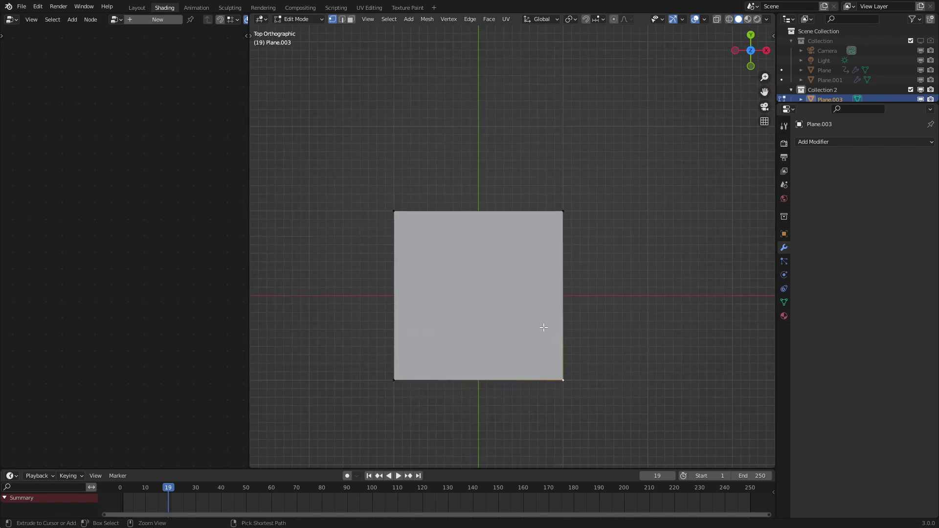
{"action": "key", "text": "ctrl+i"}
{"action": "key", "text": "x"}
{"action": "left_click", "coordinate": [544, 327]}
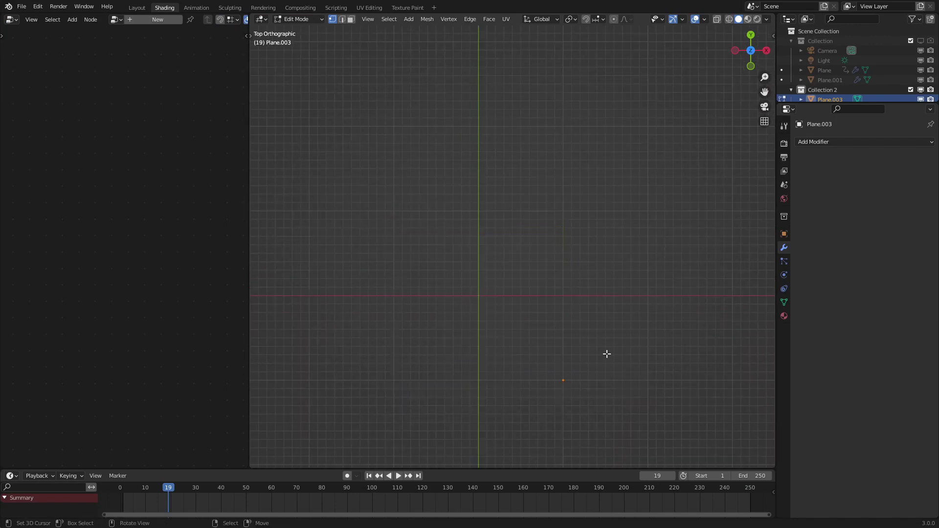
Move the remaining vertex onto the Y axis and extrude it 1 m in X and 1 m in Y into a diagonal edge.
{"action": "scroll", "coordinate": [602, 357], "scroll_direction": "up", "scroll_amount": 2}
{"action": "middle_click_drag", "start_coordinate": [581, 401], "coordinate": [606, 350], "text": "shift"}
{"action": "key", "text": "g"}
{"action": "left_click", "coordinate": [490, 351]}
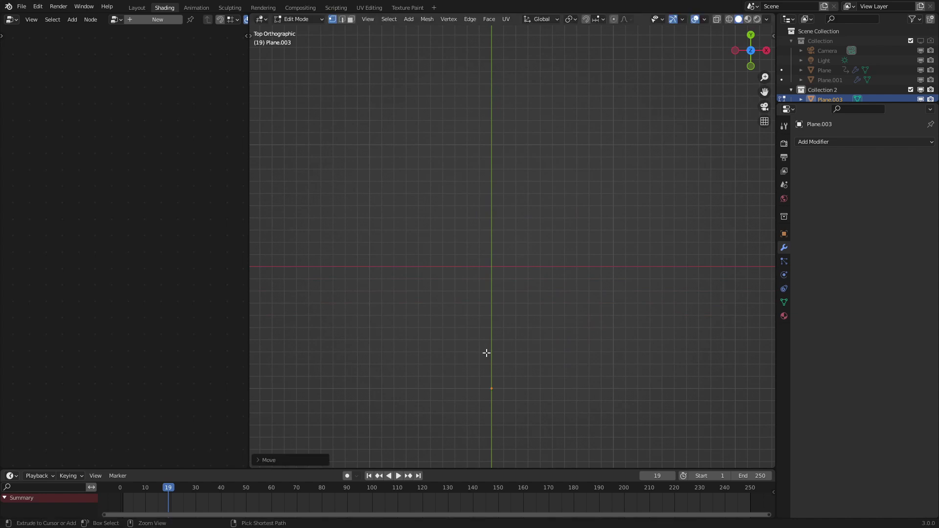
{"action": "key", "text": "e"}
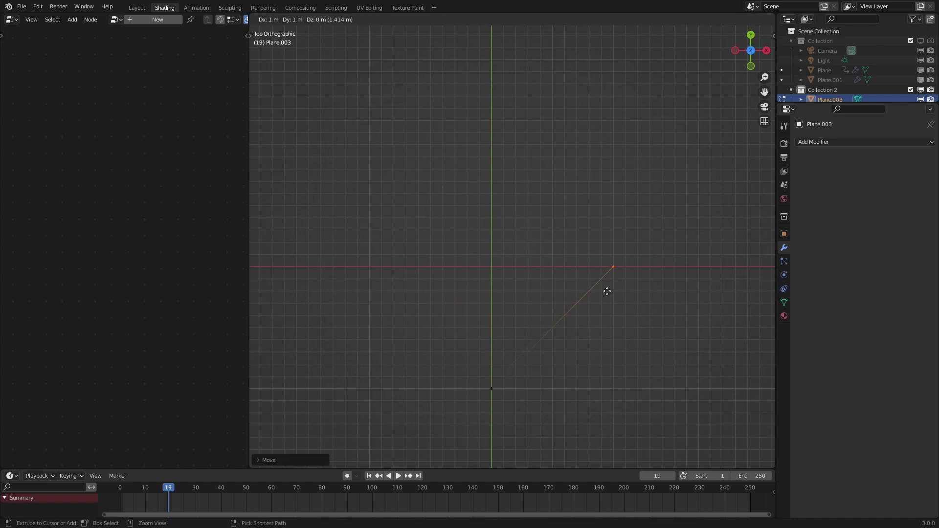
{"action": "left_click", "coordinate": [608, 291]}
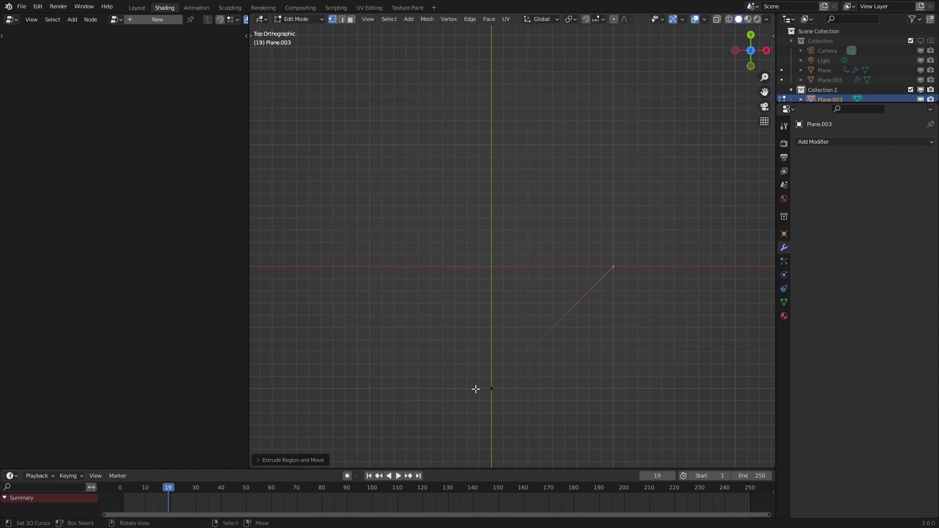
Duplicate the diagonal edge and offset the copy -1 m in X and 1 m in Y, finishing in Object Mode.
{"action": "key", "text": "Tab"}
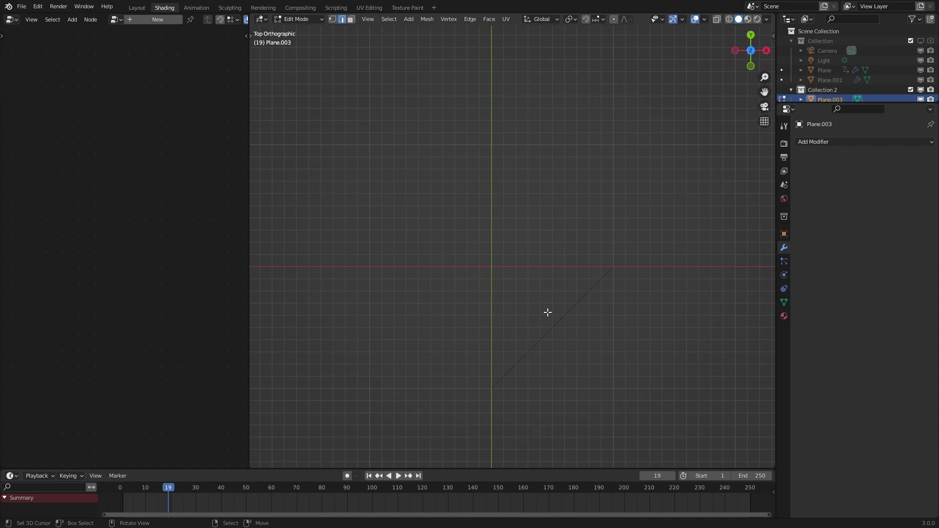
{"action": "left_click", "coordinate": [548, 318]}
{"action": "scroll", "coordinate": [555, 326], "scroll_direction": "down", "scroll_amount": 2}
{"action": "key", "text": "g"}
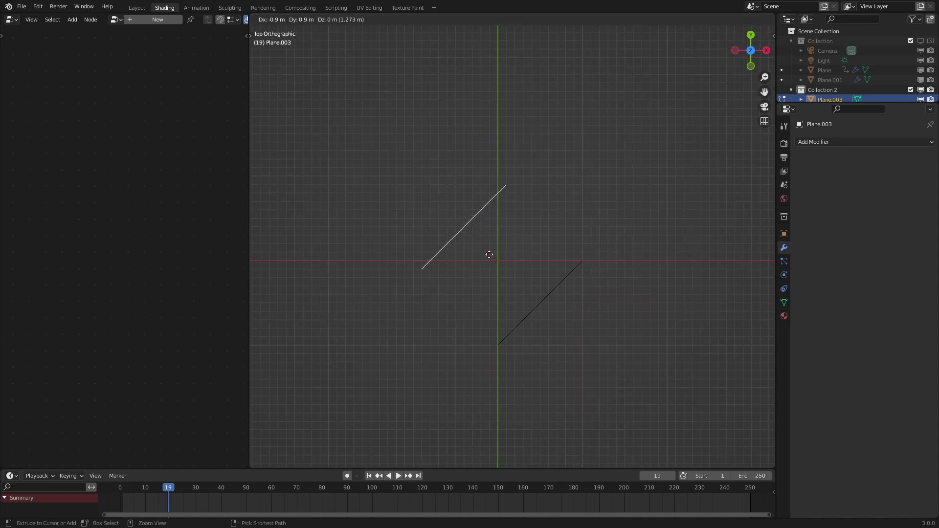
{"action": "left_click", "coordinate": [484, 251]}
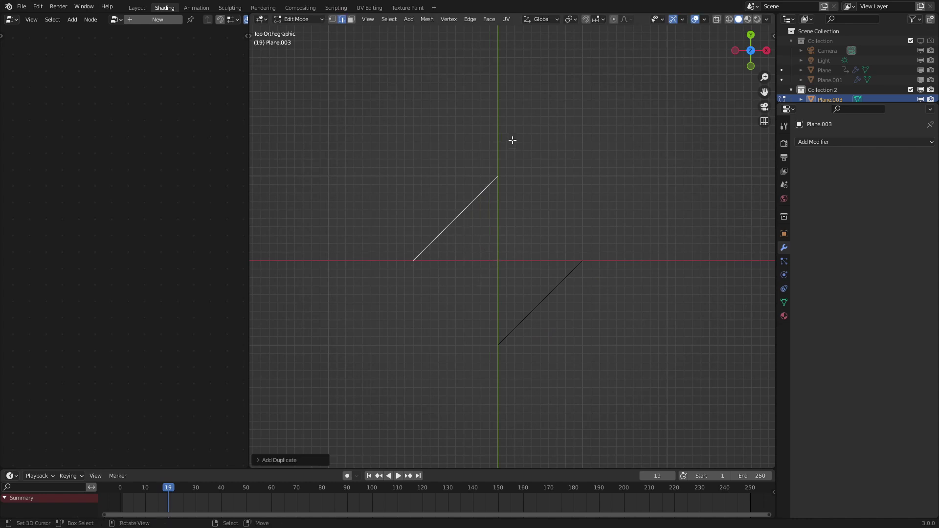
{"action": "key", "text": "Tab"}
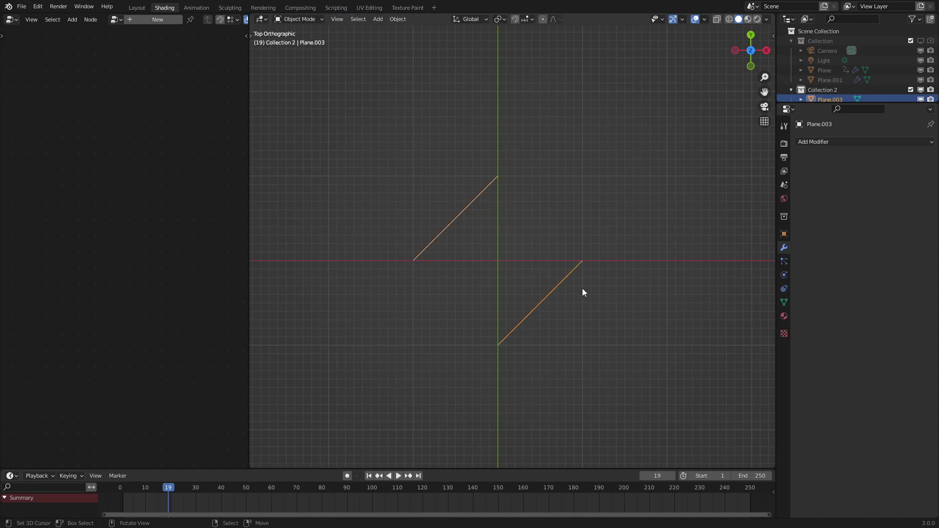
Scale the object with the two diagonal edges to half its size and apply the scale.
{"action": "key", "text": "s"}
{"action": "left_click", "coordinate": [554, 274]}
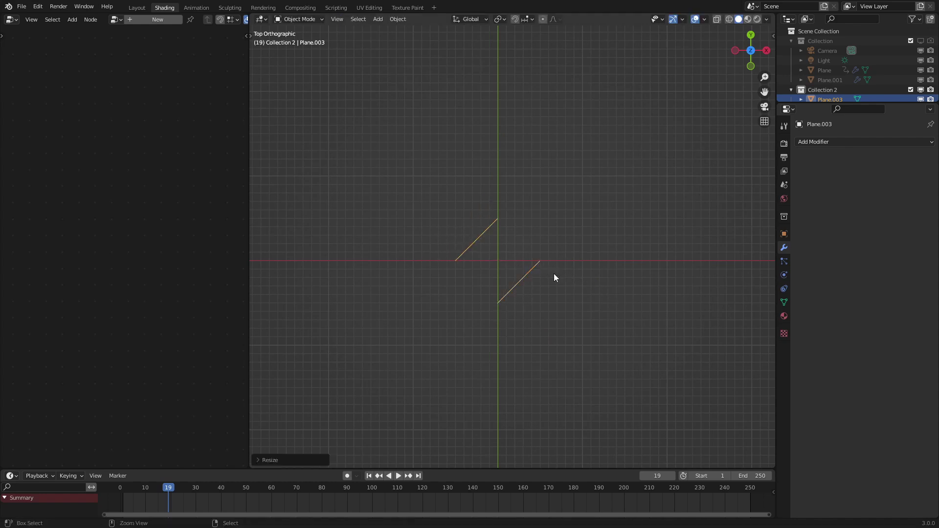
{"action": "key", "text": "ctrl+a"}
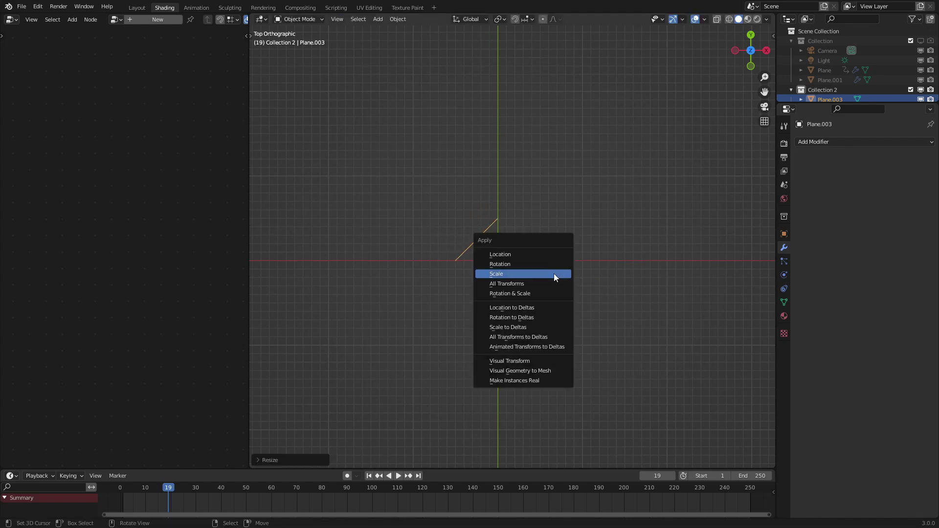
{"action": "left_click", "coordinate": [554, 274]}
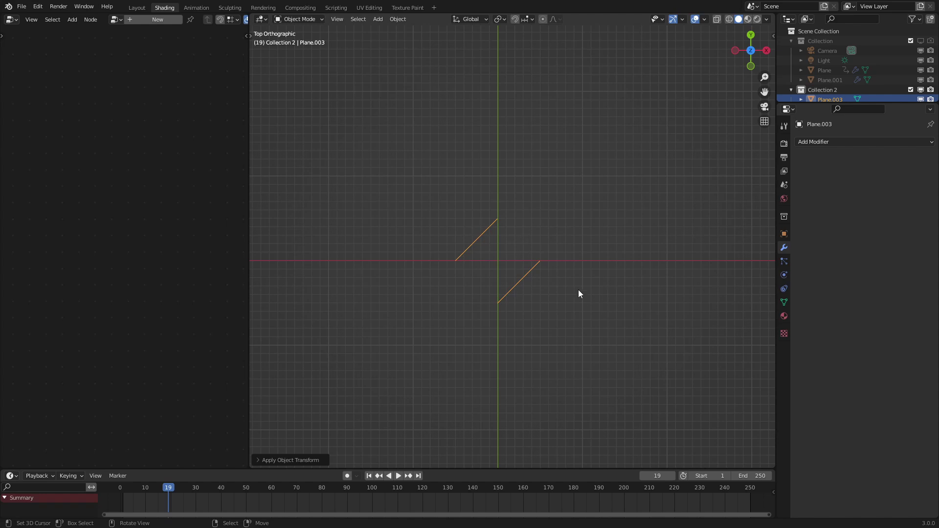
Examine the end vertices of both diagonal edges and their positions on the X and Y axes.
{"action": "scroll", "coordinate": [572, 274], "scroll_direction": "up", "scroll_amount": 4}
{"action": "key", "text": "Tab"}
{"action": "key", "text": "1"}
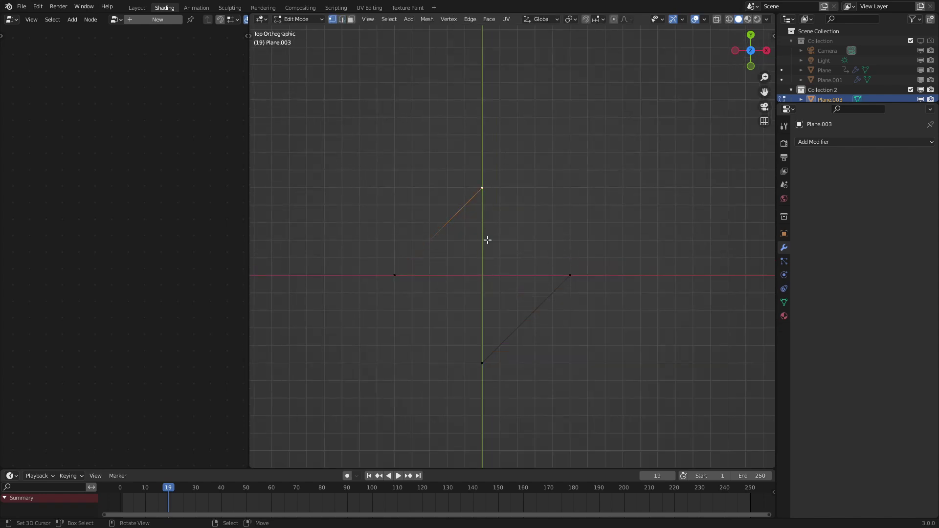
{"action": "left_click", "coordinate": [484, 347], "text": "shift"}
{"action": "left_click", "coordinate": [395, 275]}
{"action": "left_click", "coordinate": [595, 266], "text": "shift"}
{"action": "scroll", "coordinate": [595, 266], "scroll_direction": "down", "scroll_amount": 3}
{"action": "key", "text": "Tab"}
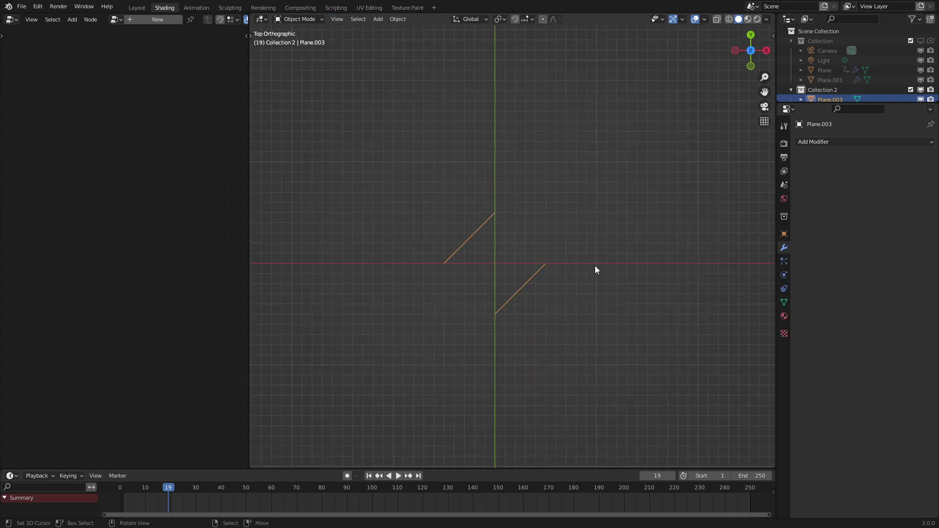
{"action": "scroll", "coordinate": [595, 265], "scroll_direction": "down", "scroll_amount": 2}
{"action": "scroll", "coordinate": [595, 265], "scroll_direction": "up", "scroll_amount": 3}
{"action": "key", "text": "Tab"}
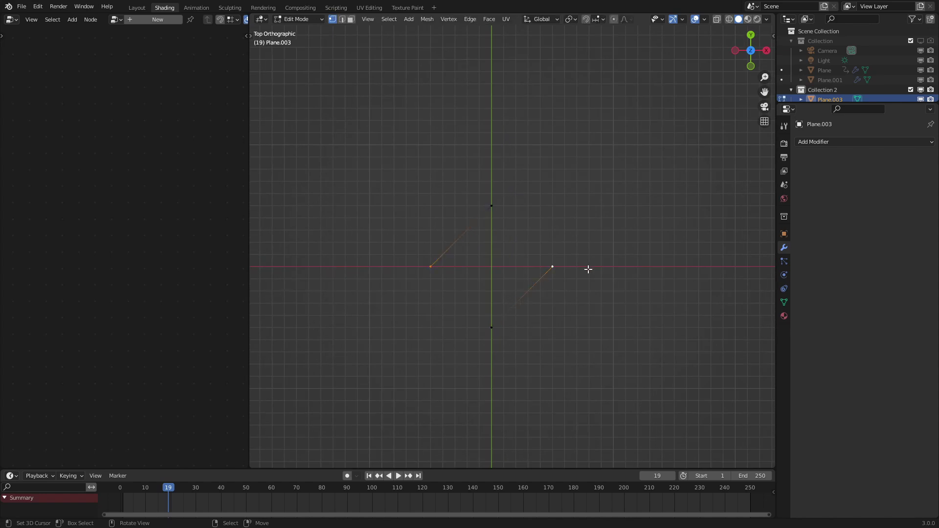
Subdivide both diagonal edges once to add a vertex at each midpoint.
{"action": "key", "text": "a"}
{"action": "right_click", "coordinate": [553, 237]}
{"action": "left_click", "coordinate": [553, 236]}
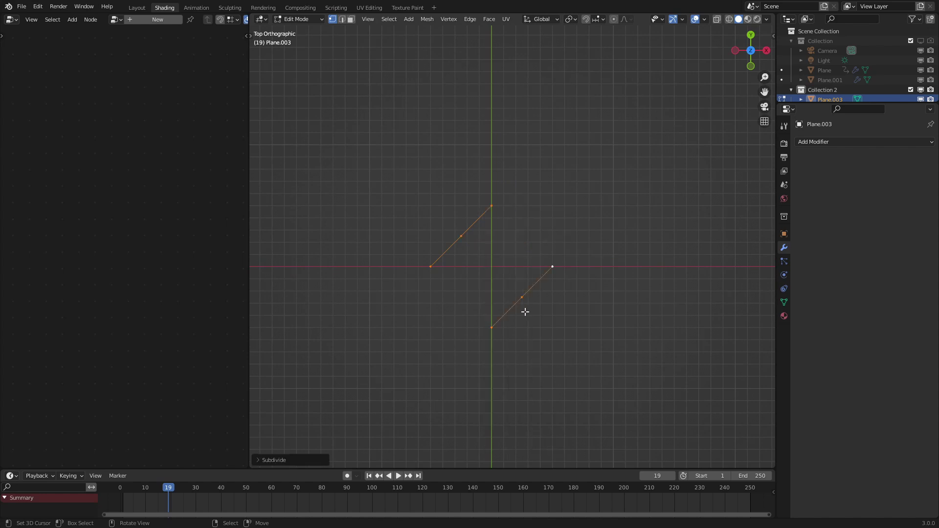
Scale the two midpoint vertices to 0 so they meet at the centre, and return to Object Mode.
{"action": "left_click", "coordinate": [522, 297]}
{"action": "key", "text": "s"}
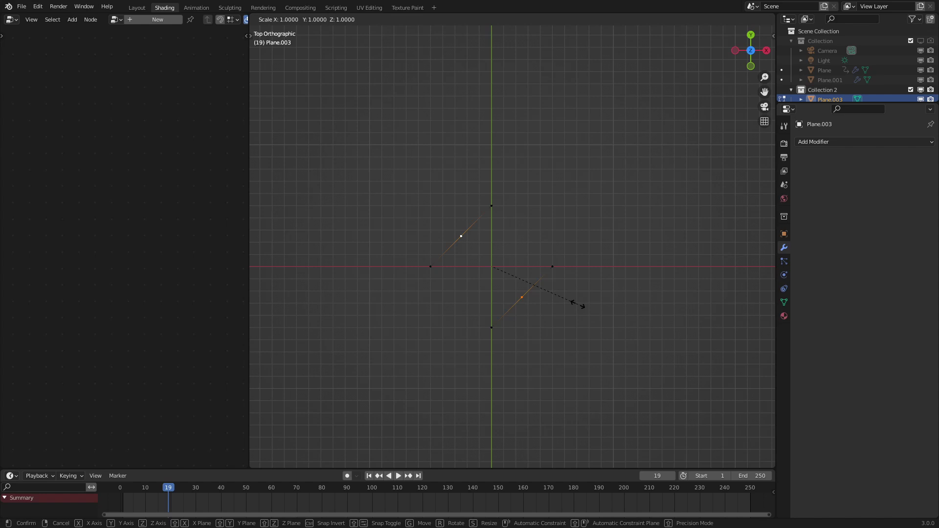
{"action": "type", "text": "0"}
{"action": "key", "text": "Return"}
{"action": "key", "text": "Tab"}
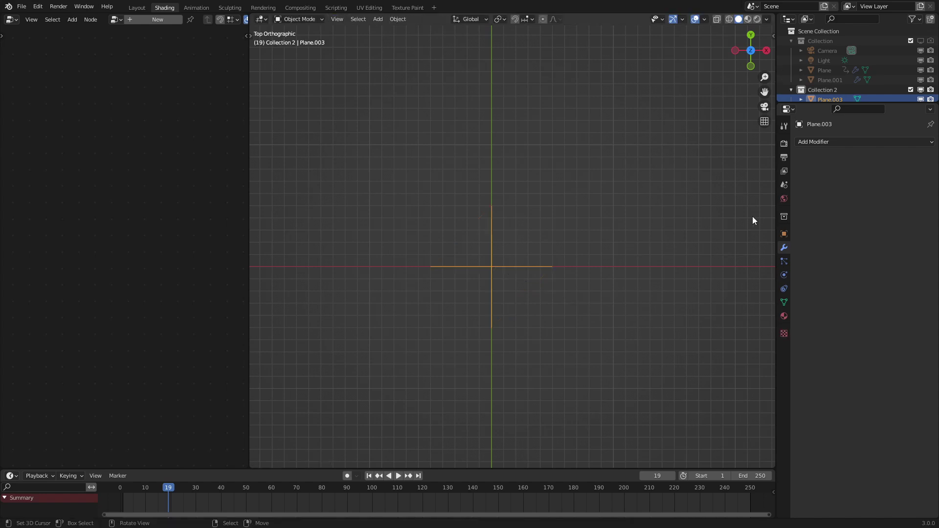
Add a Bevel modifier set to Vertices, with an amount of 0.48 m and 10 segments.
{"action": "left_click", "coordinate": [826, 143]}
{"action": "left_click", "coordinate": [767, 179]}
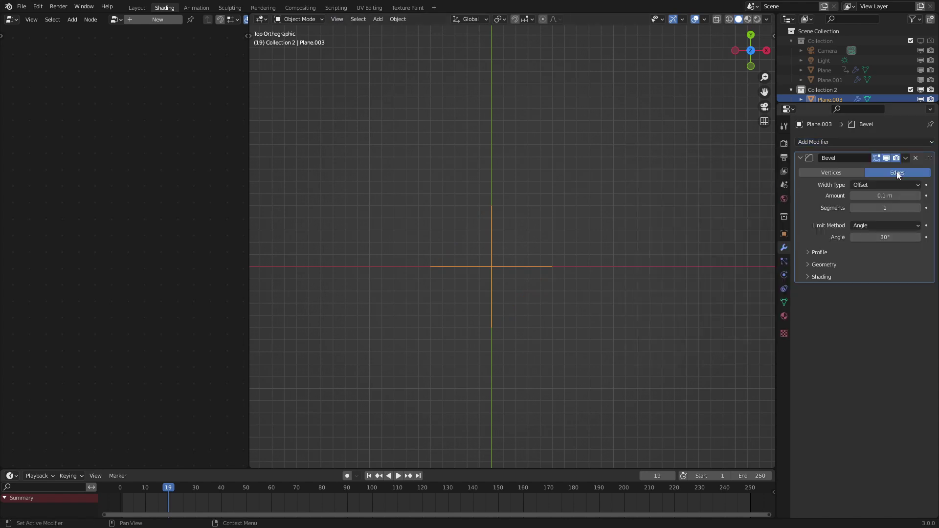
{"action": "left_click", "coordinate": [832, 172]}
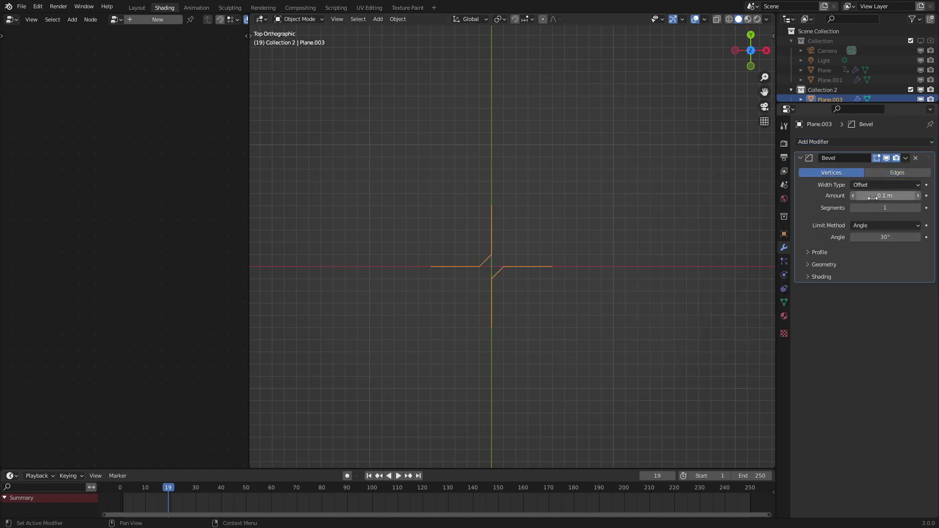
{"action": "mouse_move", "coordinate": [861, 195]}
{"action": "left_mouse_down"}
{"action": "mouse_move", "coordinate": [915, 196]}
{"action": "mouse_move", "coordinate": [905, 208]}
{"action": "mouse_move", "coordinate": [853, 208]}
{"action": "left_mouse_up"}
{"action": "left_click_drag", "start_coordinate": [911, 196], "coordinate": [886, 195]}
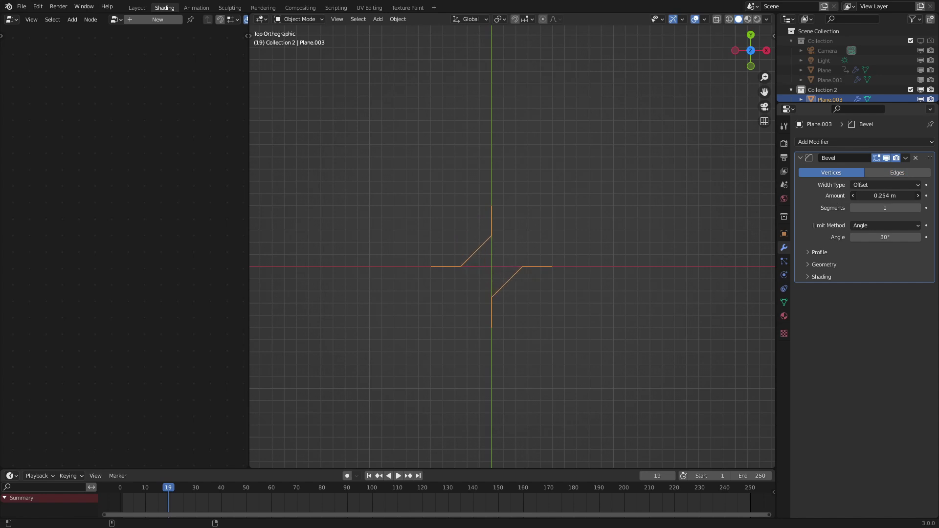
{"action": "right_click", "coordinate": [878, 194]}
{"action": "left_click_drag", "start_coordinate": [884, 209], "coordinate": [886, 210]}
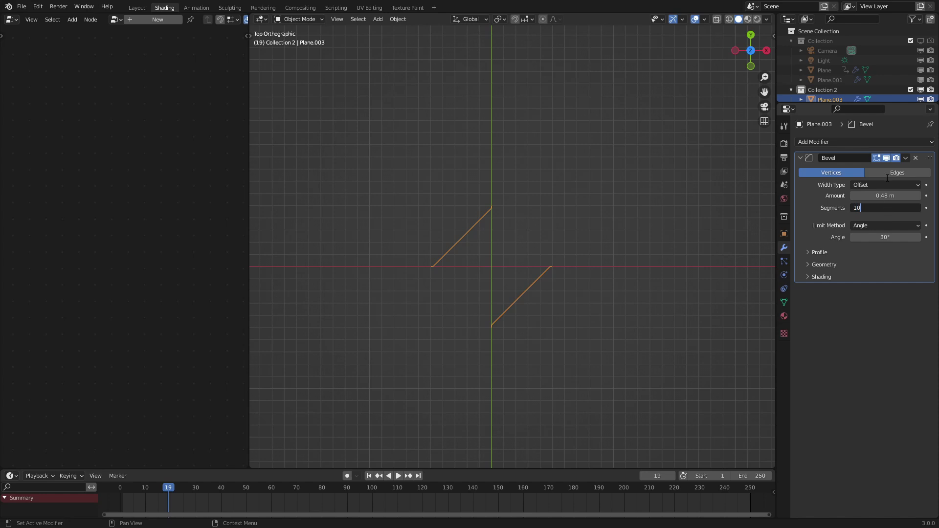
{"action": "key", "text": "Return"}
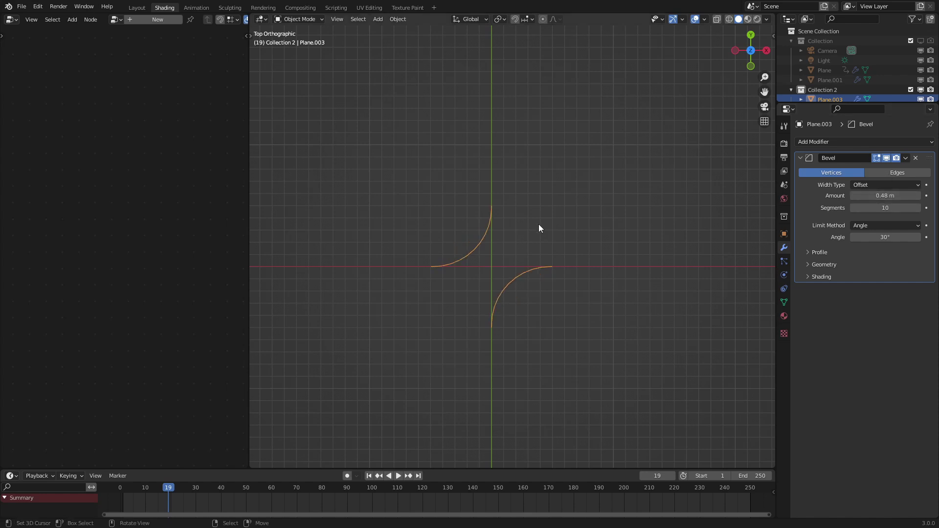
Move the object with the two arcs about 6 m along the positive X axis.
{"action": "scroll", "coordinate": [497, 266], "scroll_direction": "down", "scroll_amount": 8}
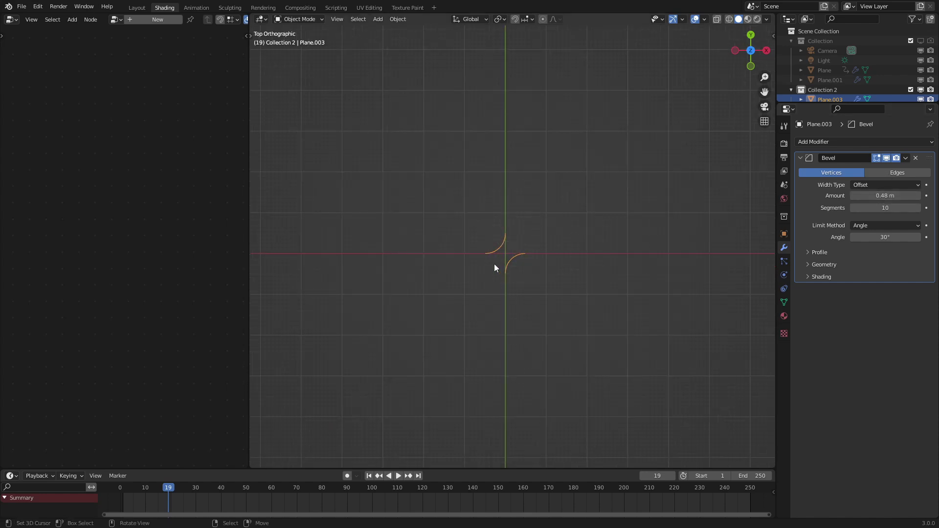
{"action": "key", "text": "g"}
{"action": "left_click", "coordinate": [614, 262]}
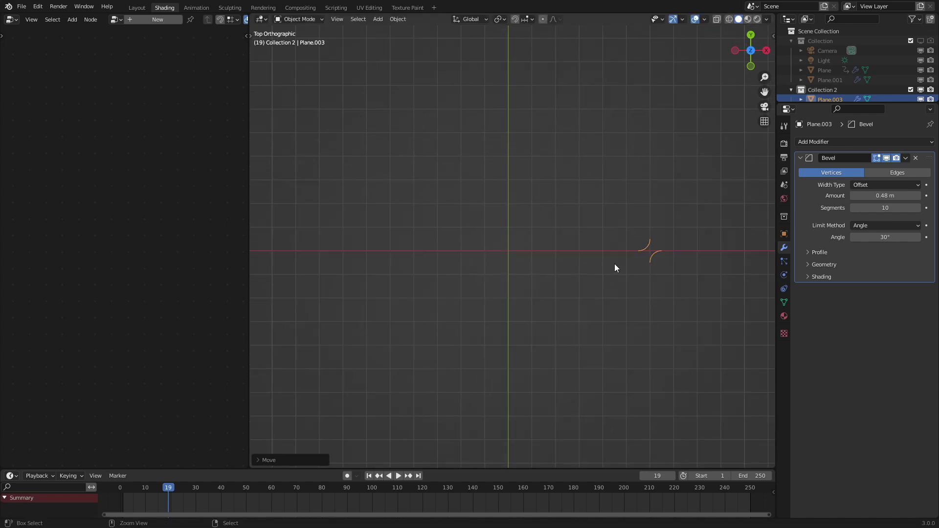
Add a second plane and clear its location to place it at the world origin.
{"action": "scroll", "coordinate": [503, 219], "scroll_direction": "up", "scroll_amount": 2}
{"action": "key", "text": "shift+a"}
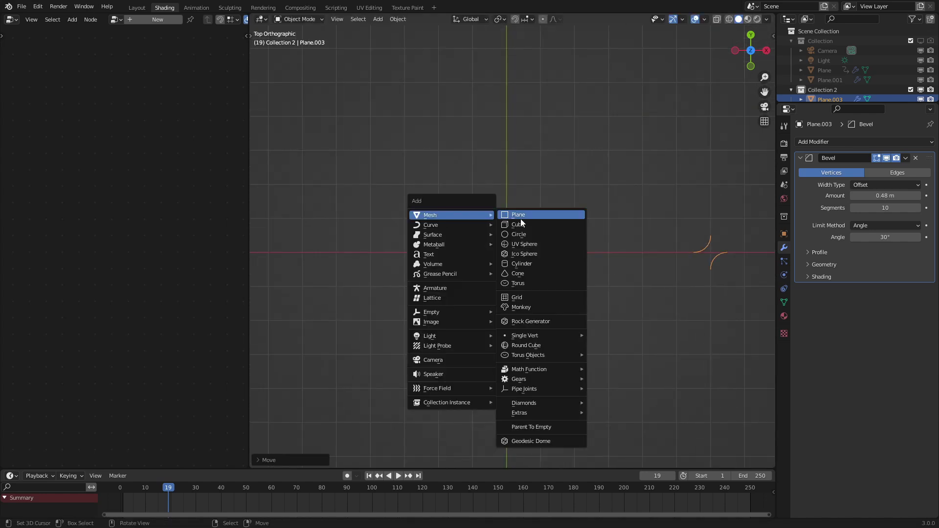
{"action": "left_click", "coordinate": [521, 218]}
{"action": "key", "text": "alt+g"}
{"action": "mouse_move", "coordinate": [578, 297]}
{"action": "middle_mouse_down"}
{"action": "mouse_move", "coordinate": [611, 242]}
{"action": "mouse_move", "coordinate": [598, 231]}
{"action": "middle_mouse_up"}
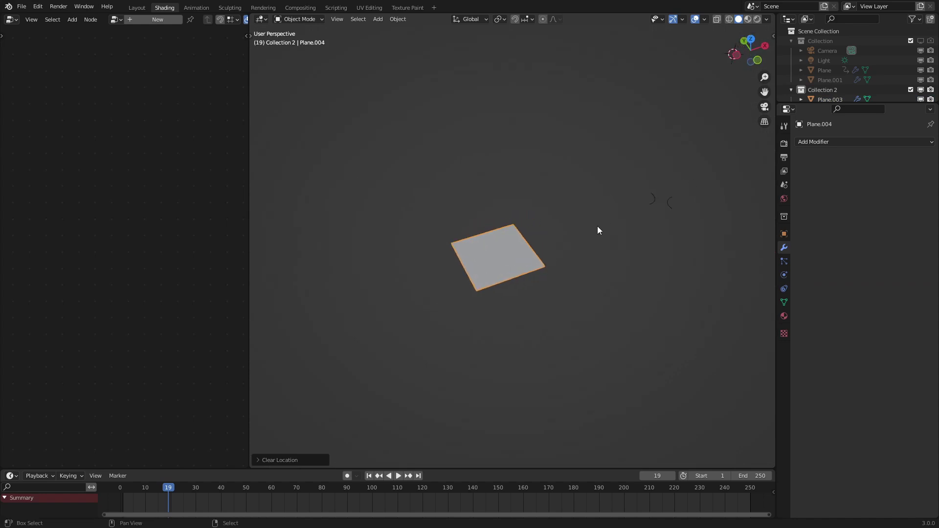
Create a new geometry node tree for the plane at the origin and widen the node editor to show its nodes.
{"action": "left_click", "coordinate": [165, 16]}
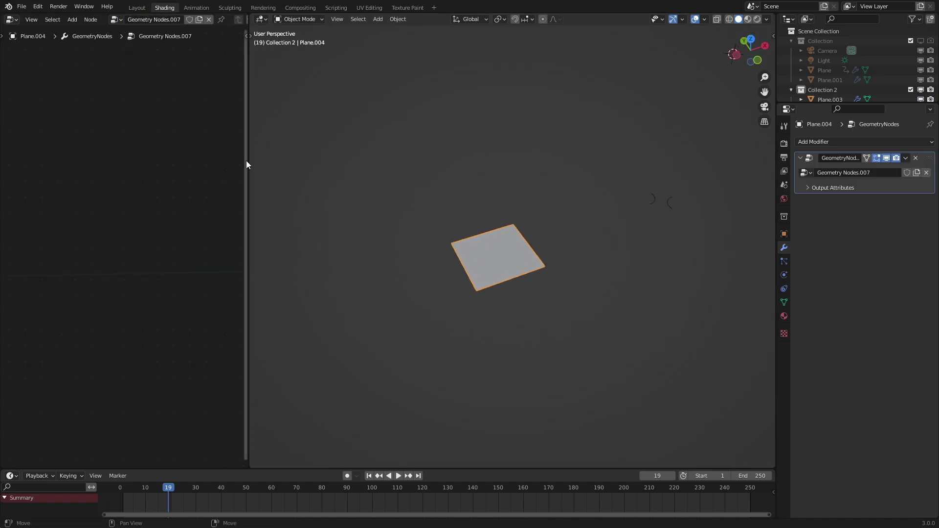
{"action": "left_click_drag", "start_coordinate": [247, 160], "coordinate": [423, 174]}
{"action": "key", "text": "Home"}
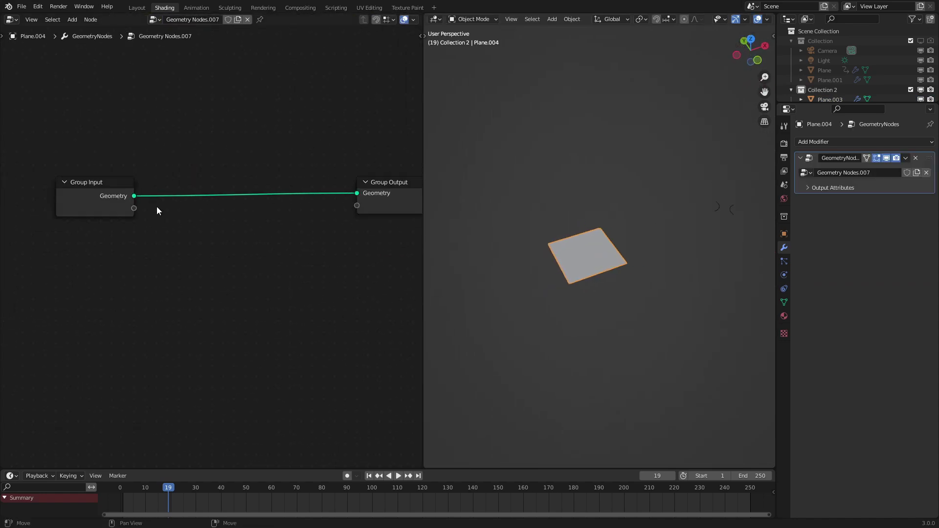
Add a Grid mesh primitive node below the link between Group Input and Group Output.
{"action": "key", "text": "shift+a"}
{"action": "mouse_move", "coordinate": [158, 211]}
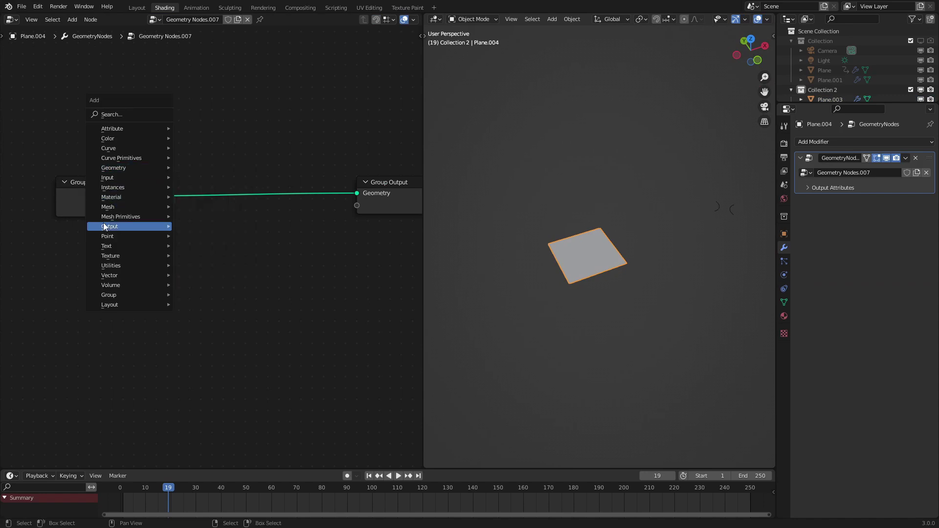
{"action": "mouse_move", "coordinate": [108, 217]}
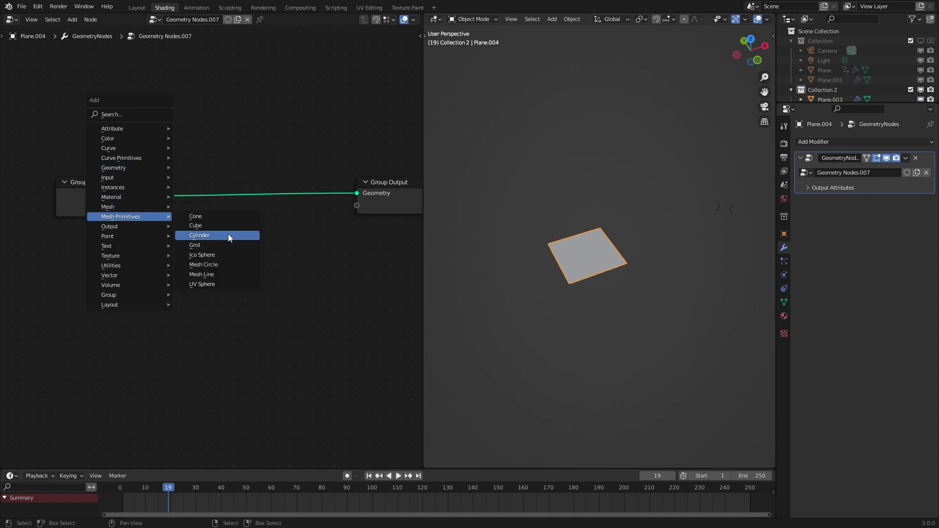
{"action": "left_click", "coordinate": [211, 245]}
{"action": "left_click", "coordinate": [138, 250]}
{"action": "key", "text": "Home"}
Add a Value node and place it beside the Grid node, before its inputs.
{"action": "key", "text": "shift+a"}
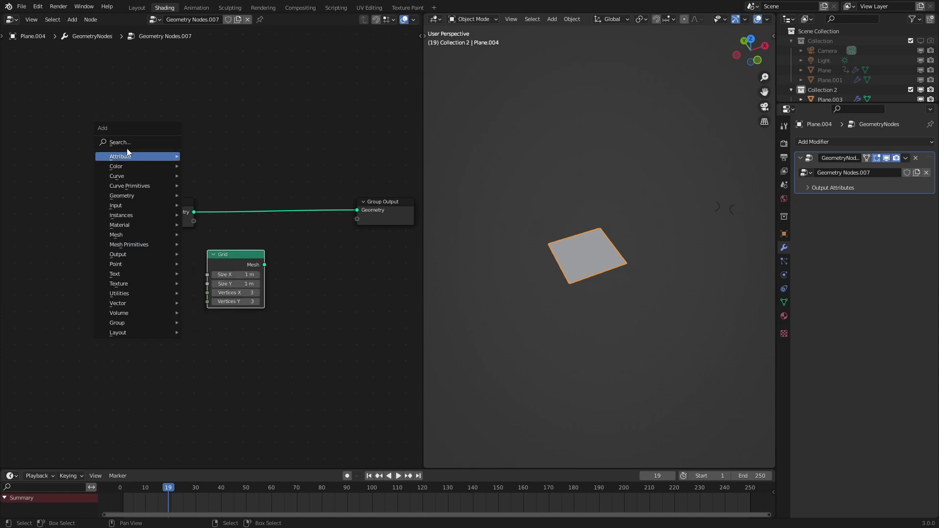
{"action": "type", "text": "va"}
{"action": "key", "text": "Return"}
{"action": "left_click", "coordinate": [94, 243]}
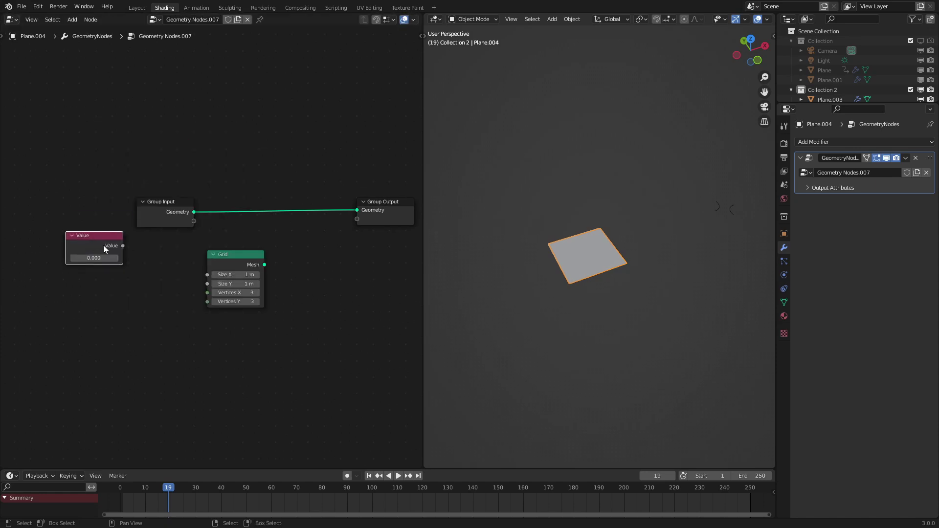
{"action": "scroll", "coordinate": [103, 245], "scroll_direction": "up", "scroll_amount": 4}
{"action": "key", "text": "g"}
{"action": "left_click", "coordinate": [136, 273]}
Set the Value node to 10 and link it to the grid's Size X and Size Y through a shared reroute.
{"action": "left_click", "coordinate": [92, 292]}
{"action": "type", "text": "1"}
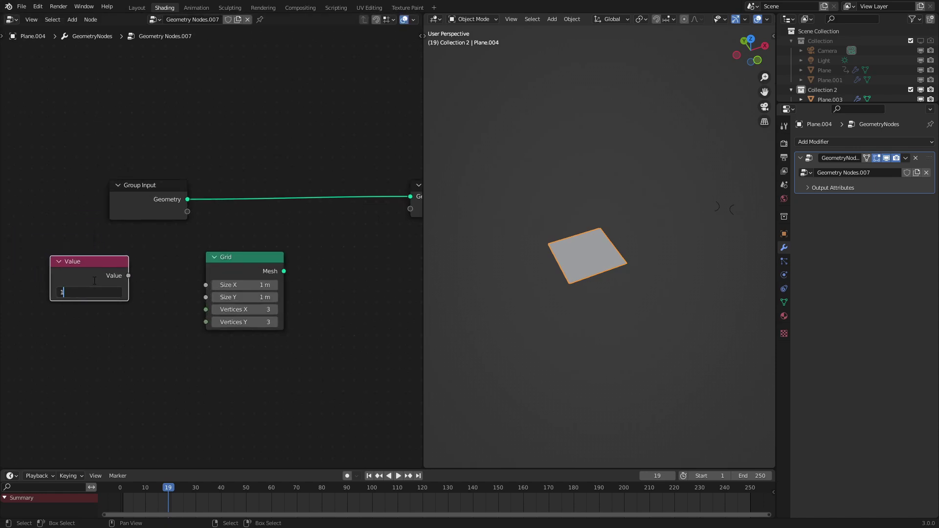
{"action": "type", "text": "0"}
{"action": "key", "text": "Return"}
{"action": "left_click_drag", "start_coordinate": [136, 275], "coordinate": [206, 284]}
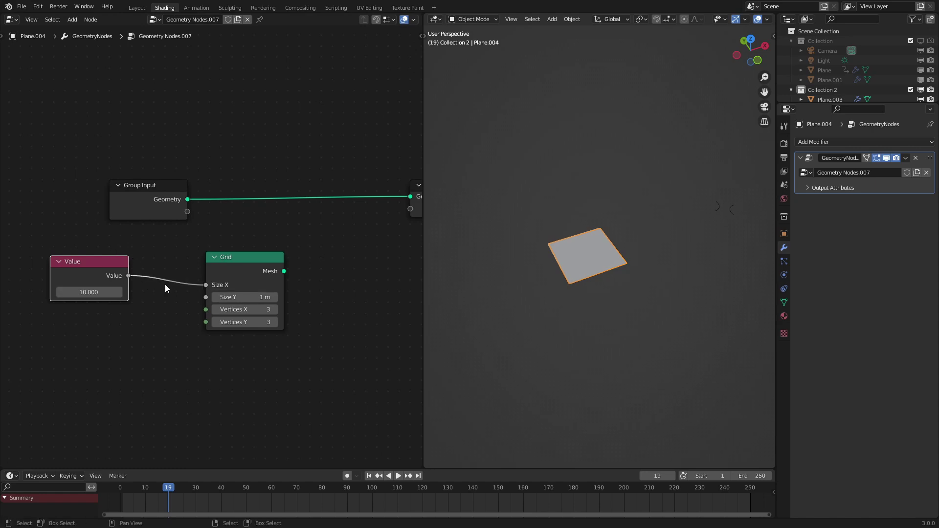
{"action": "left_click_drag", "start_coordinate": [127, 277], "coordinate": [208, 296]}
{"action": "right_click_drag", "start_coordinate": [194, 266], "coordinate": [194, 312], "text": "shift"}
{"action": "middle_click_drag", "start_coordinate": [179, 311], "coordinate": [220, 262]}
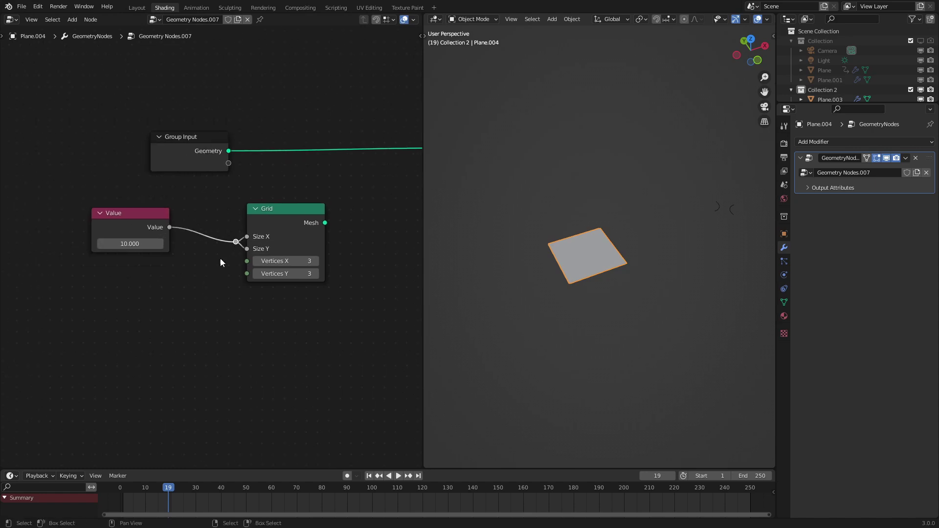
Add a Math node that adds 1 to the Value, and link its result to the grid's Vertices X and Vertices Y.
{"action": "key", "text": "q"}
{"action": "left_click", "coordinate": [150, 299]}
{"action": "left_click", "coordinate": [143, 289]}
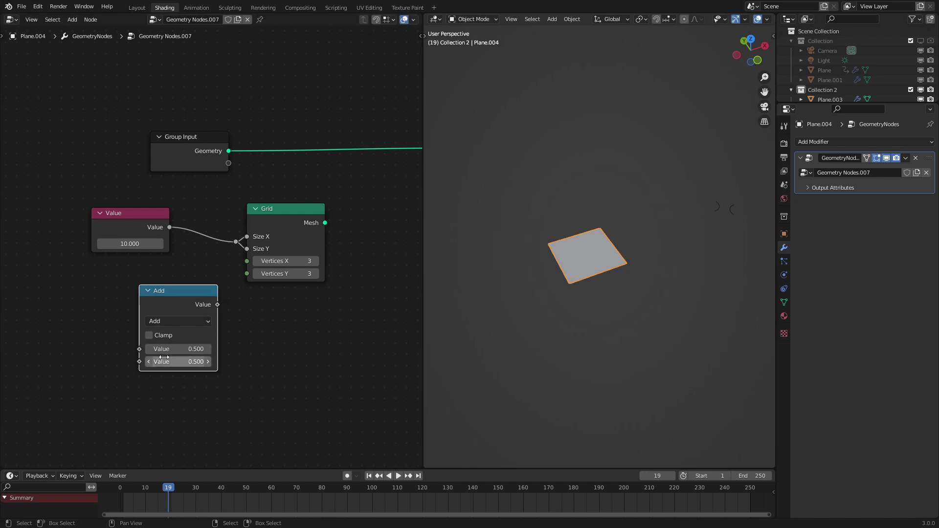
{"action": "left_click_drag", "start_coordinate": [169, 227], "coordinate": [140, 349]}
{"action": "left_click", "coordinate": [206, 303]}
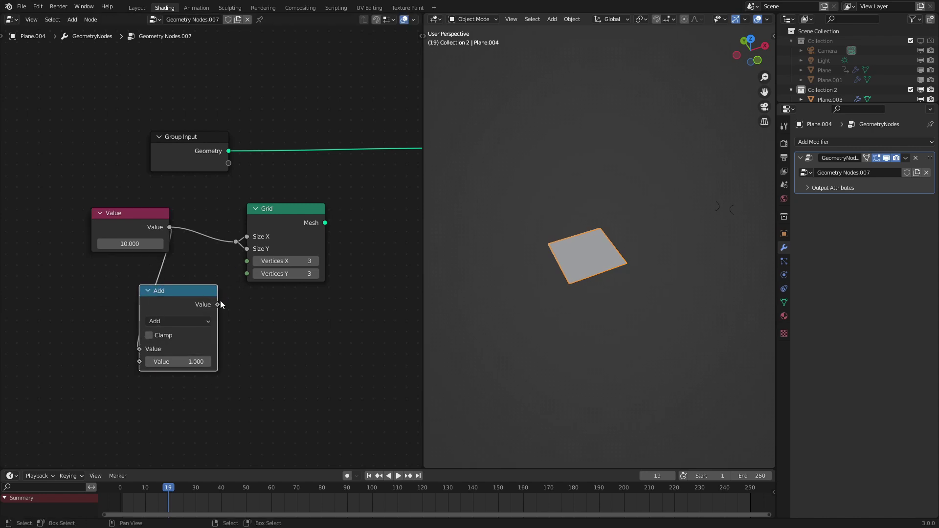
{"action": "left_click_drag", "start_coordinate": [218, 304], "coordinate": [247, 261]}
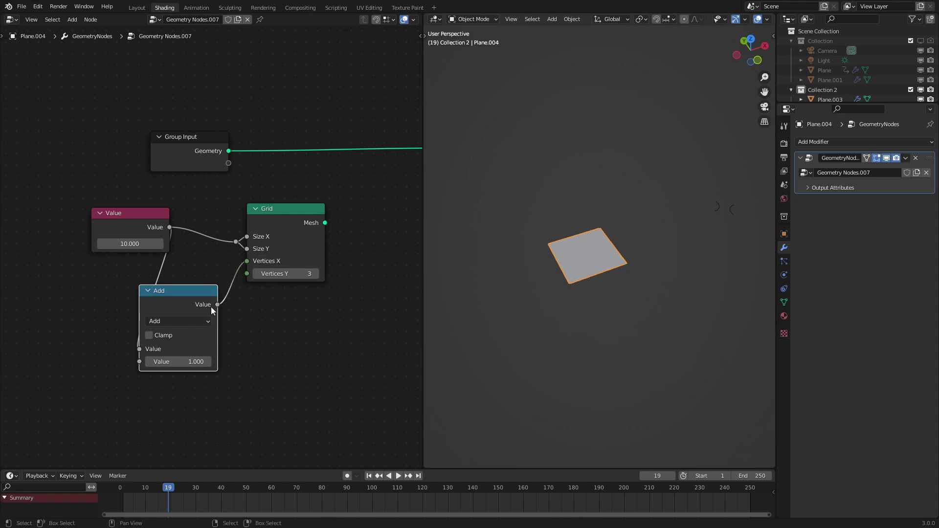
{"action": "left_click_drag", "start_coordinate": [218, 304], "coordinate": [247, 274]}
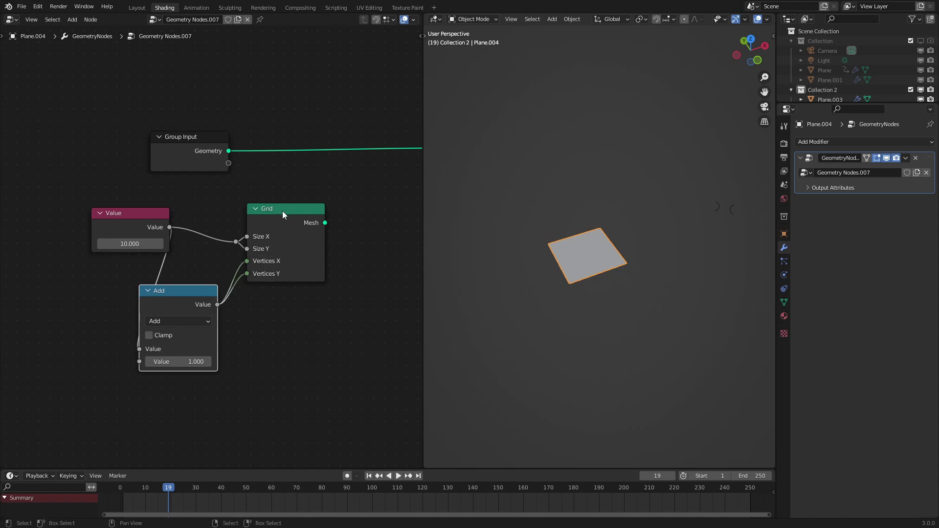
Connect the Grid's Mesh to the Group Output and show the grid in wireframe from the top view.
{"action": "middle_click_drag", "start_coordinate": [282, 214], "coordinate": [180, 280]}
{"action": "left_click_drag", "start_coordinate": [223, 289], "coordinate": [354, 214]}
{"action": "key", "text": "KP_7"}
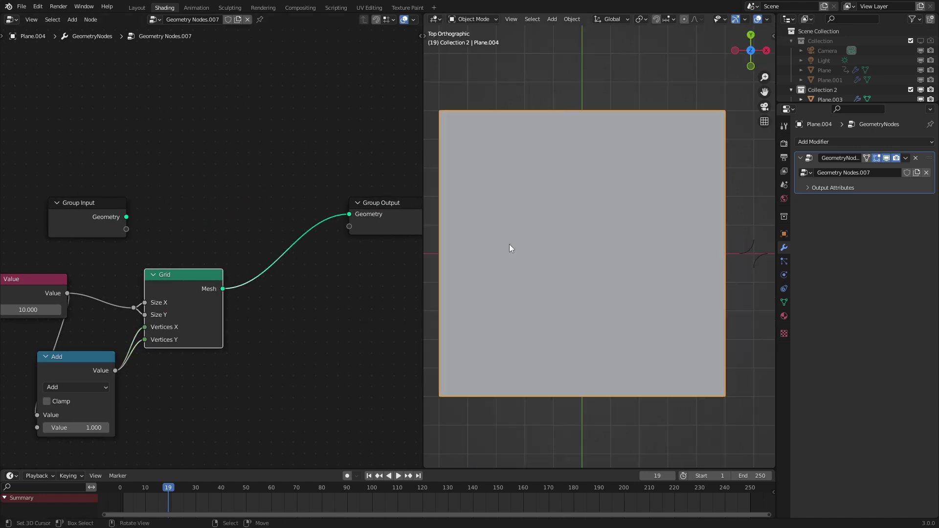
{"action": "scroll", "coordinate": [610, 236], "scroll_direction": "down", "scroll_amount": 3}
{"action": "key", "text": "z"}
{"action": "left_click", "coordinate": [477, 234]}
{"action": "middle_click_drag", "start_coordinate": [213, 265], "coordinate": [255, 265]}
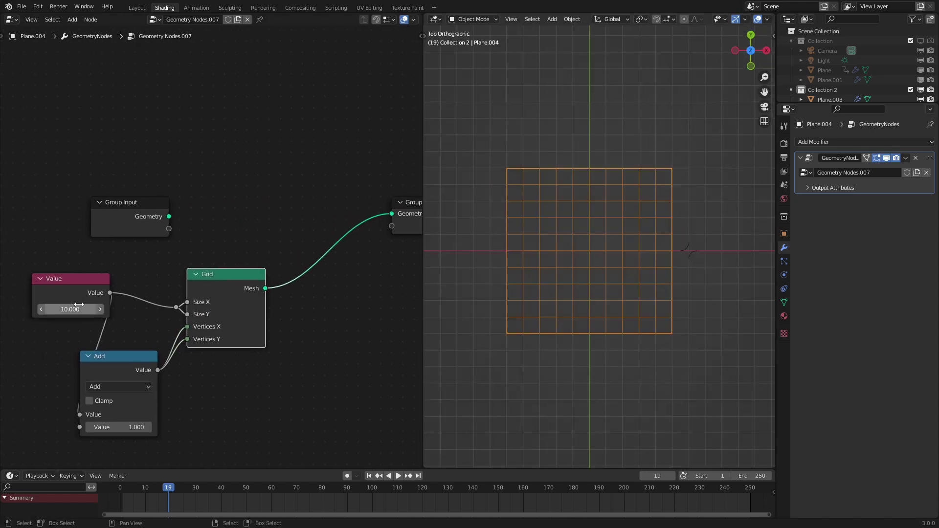
Try raising the Value node to 22 to preview a larger grid, and cancel the change.
{"action": "left_click_drag", "start_coordinate": [77, 307], "coordinate": [118, 309], "text": "ctrl"}
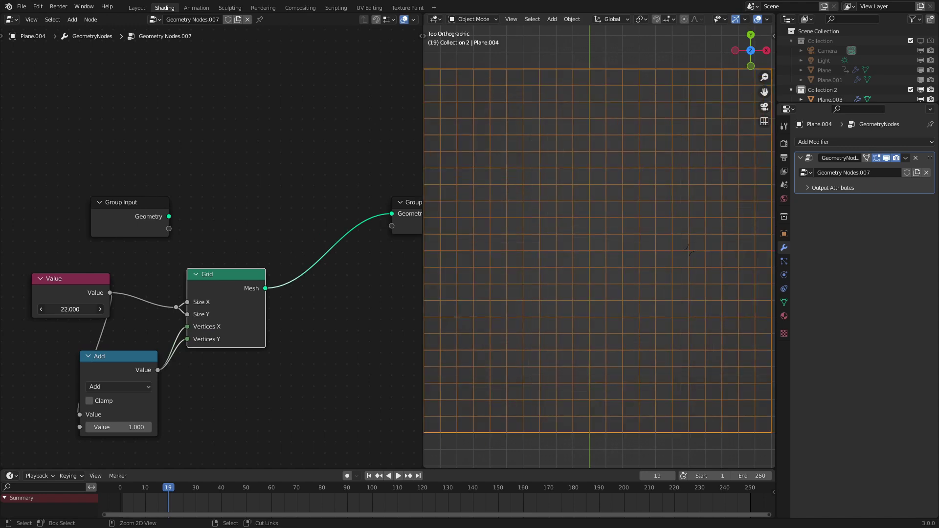
{"action": "key", "text": "Escape"}
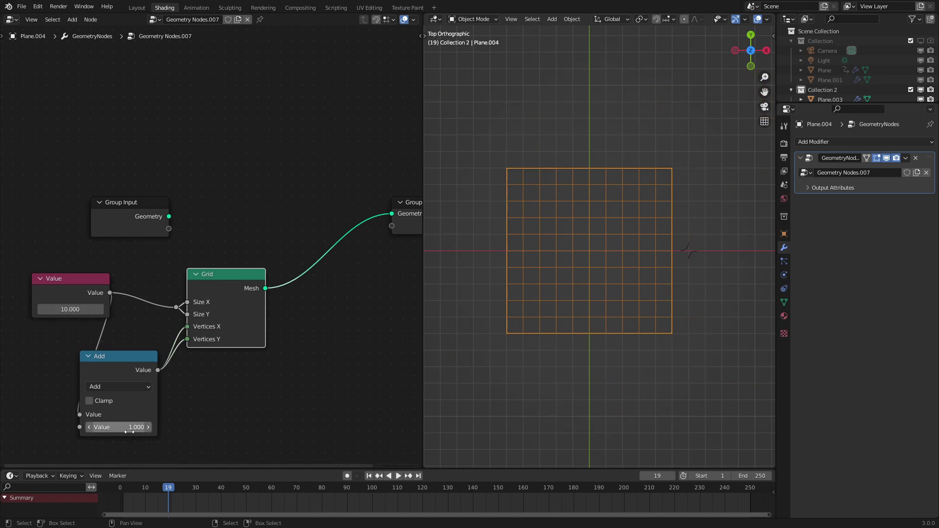
Try the Add node's second value at 0 to compare the grid spacing, and set it back to 1.
{"action": "left_click", "coordinate": [127, 427]}
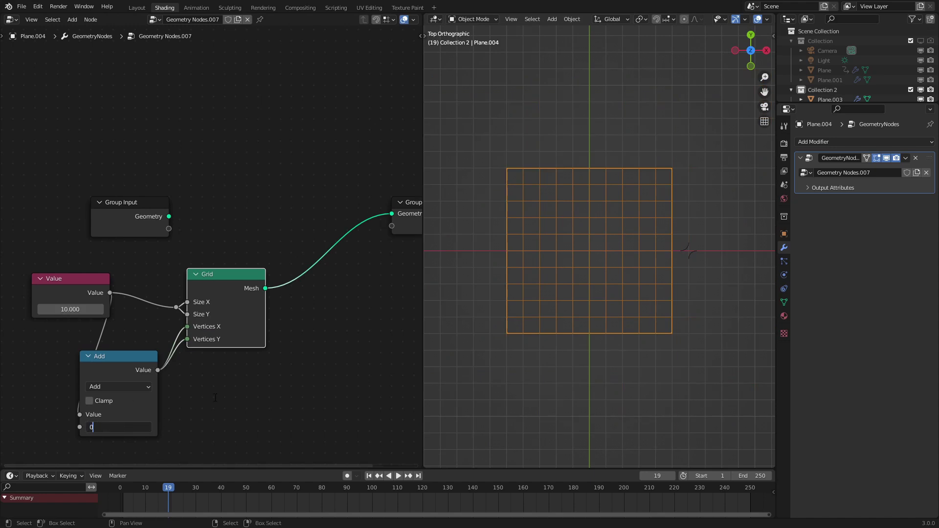
{"action": "key", "text": "Return"}
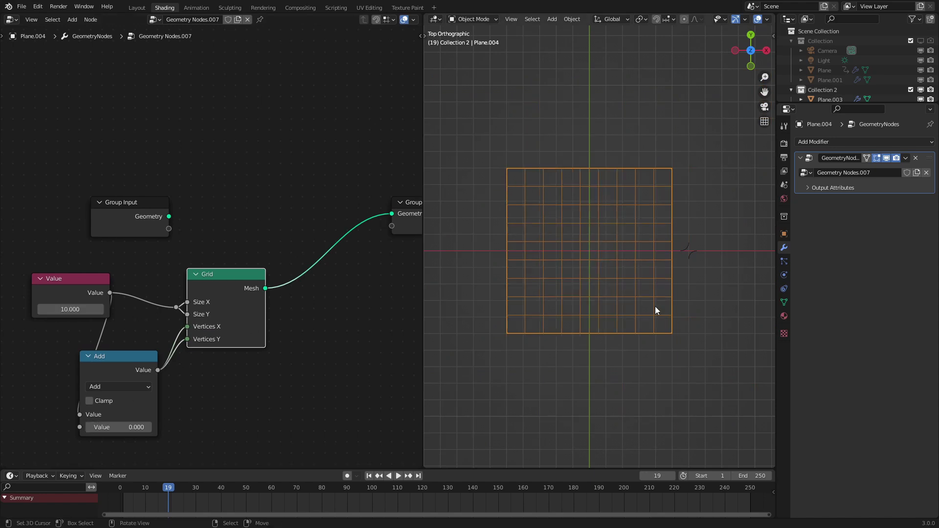
{"action": "scroll", "coordinate": [655, 310], "scroll_direction": "up", "scroll_amount": 3}
{"action": "mouse_move", "coordinate": [86, 308]}
{"action": "left_mouse_down"}
{"action": "mouse_move", "coordinate": [135, 308]}
{"action": "mouse_move", "coordinate": [78, 310]}
{"action": "left_mouse_up"}
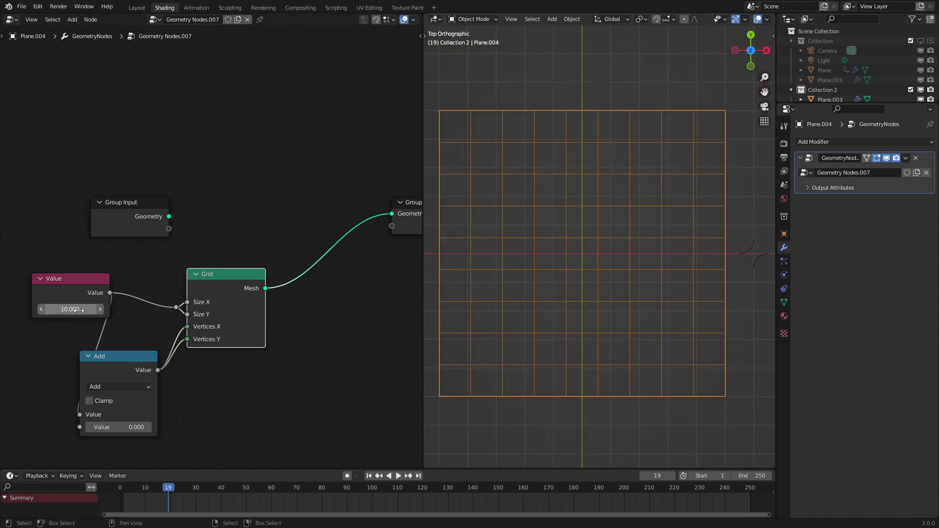
{"action": "left_click", "coordinate": [141, 427]}
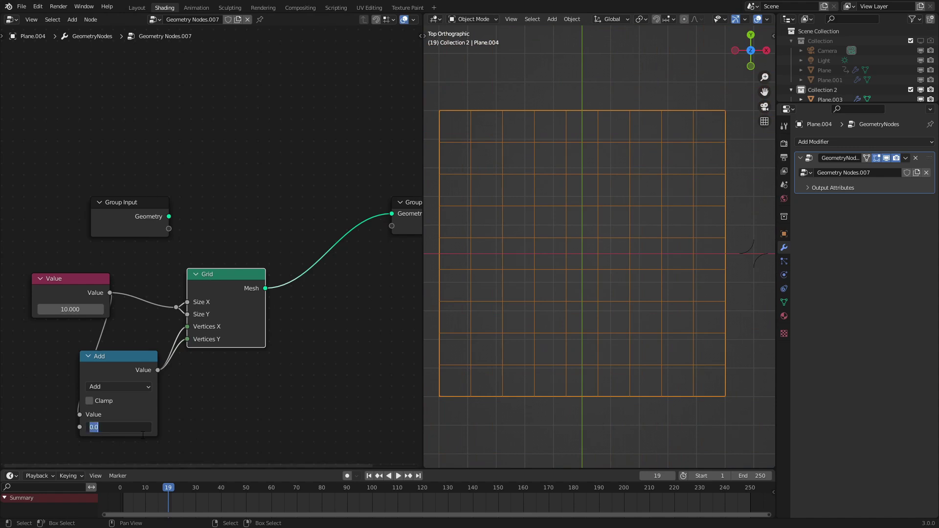
{"action": "type", "text": "1"}
{"action": "key", "text": "Return"}
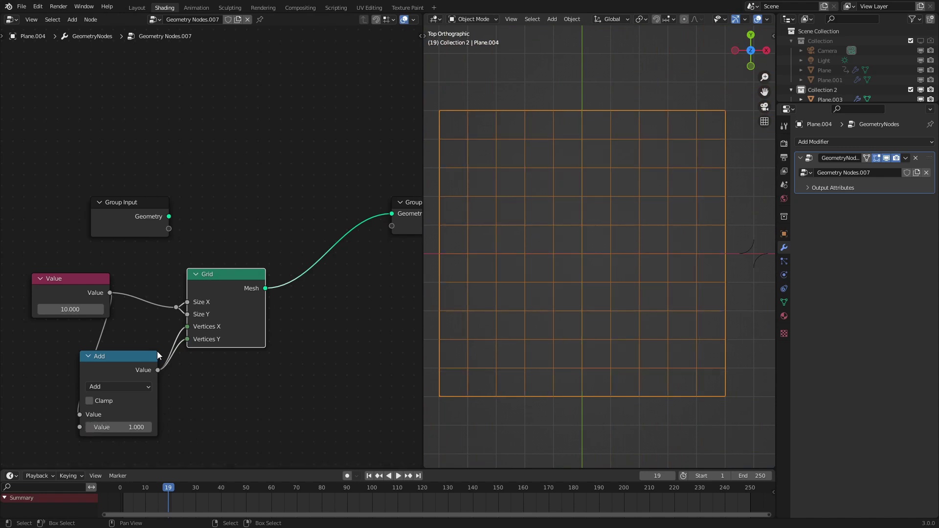
Merge the two vertex-count links with a reroute and move the Value, Add and Grid nodes farther away from the Group Output.
{"action": "scroll", "coordinate": [166, 338], "scroll_direction": "down", "scroll_amount": 2}
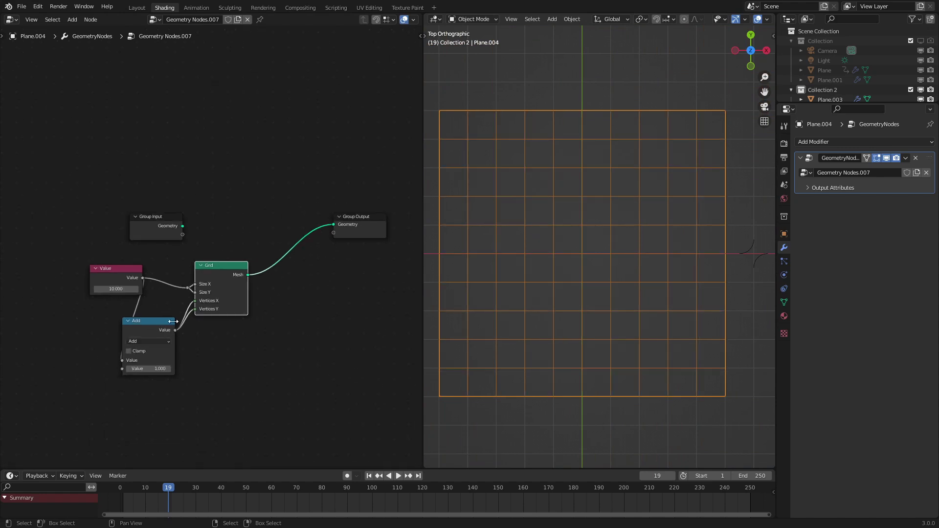
{"action": "left_click_drag", "start_coordinate": [159, 326], "coordinate": [194, 307]}
{"action": "left_click", "coordinate": [147, 321]}
{"action": "key", "text": "c"}
{"action": "right_click", "coordinate": [192, 313]}
{"action": "scroll", "coordinate": [190, 322], "scroll_direction": "down", "scroll_amount": 2}
{"action": "middle_click_drag", "start_coordinate": [189, 322], "coordinate": [316, 313]}
{"action": "key", "text": "g"}
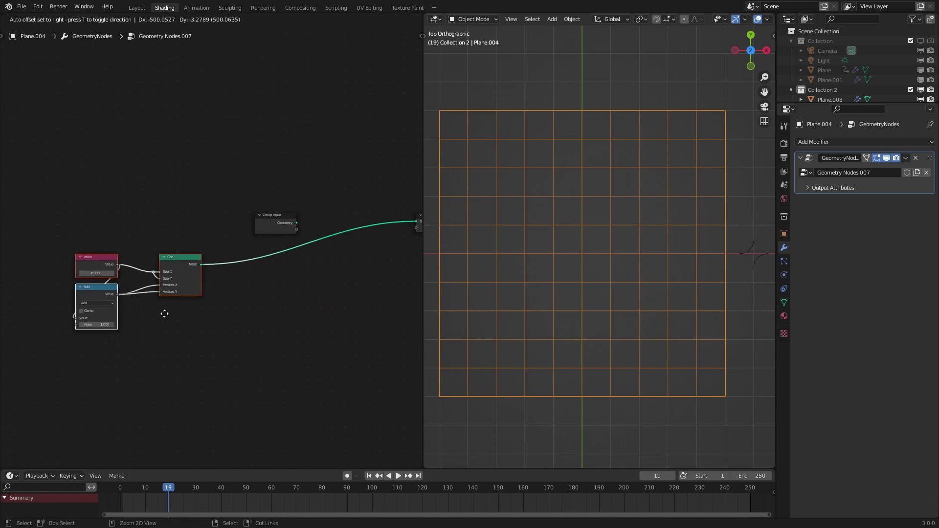
{"action": "left_click", "coordinate": [161, 309]}
{"action": "left_click", "coordinate": [140, 303]}
{"action": "scroll", "coordinate": [140, 305], "scroll_direction": "up", "scroll_amount": 2}
Insert an Instance on Points node between the Grid and the Group Output, leaving a gap after the Grid.
{"action": "key", "text": "shift+a"}
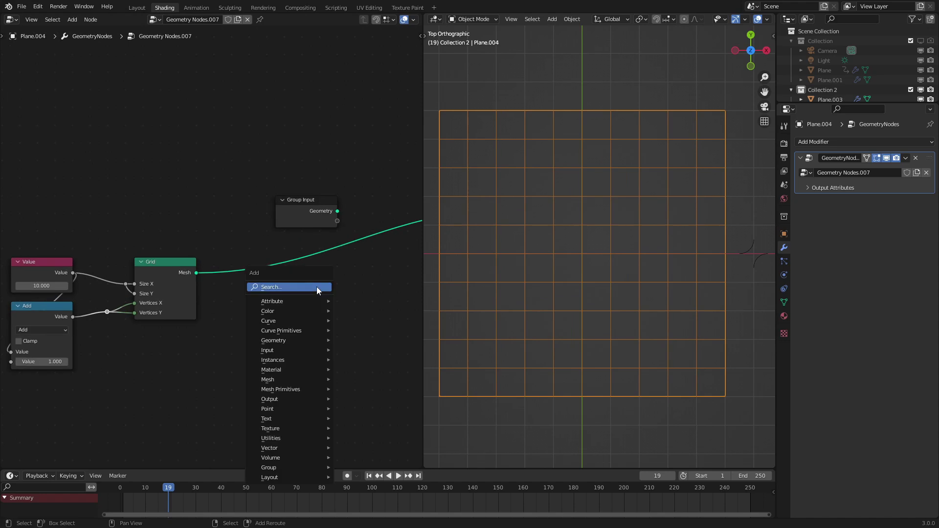
{"action": "mouse_move", "coordinate": [286, 361]}
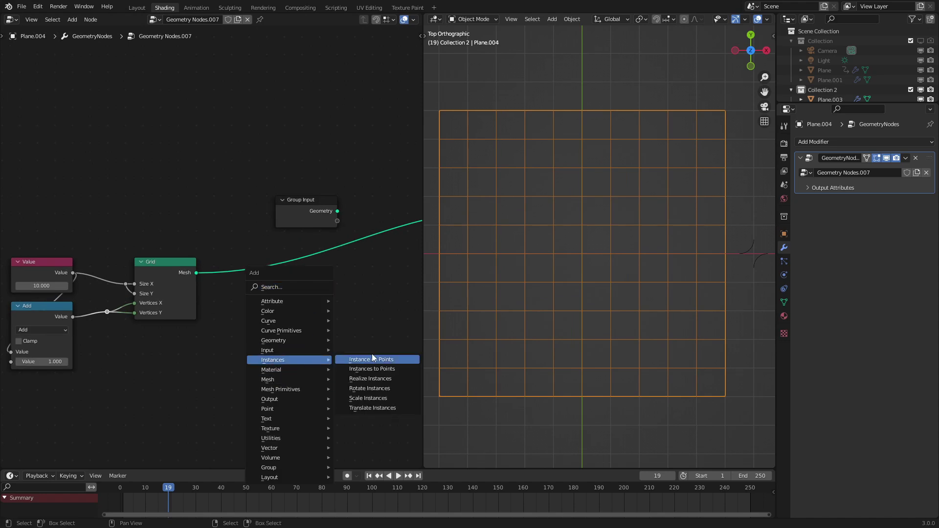
{"action": "left_click", "coordinate": [372, 353]}
{"action": "left_click", "coordinate": [279, 255]}
{"action": "scroll", "coordinate": [291, 280], "scroll_direction": "up", "scroll_amount": 3}
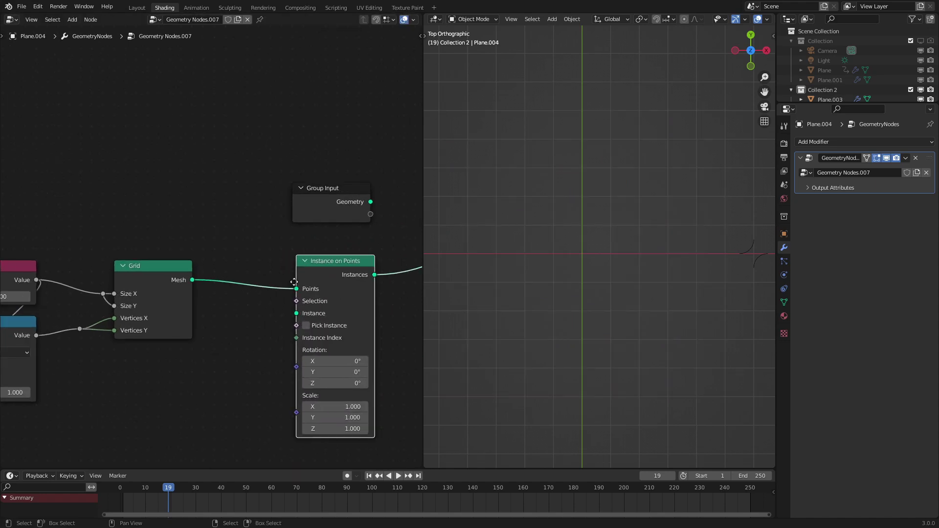
{"action": "key", "text": "g"}
{"action": "left_click", "coordinate": [340, 286]}
Bring Plane.003 in as an Object Info node beneath the Grid and connect its Geometry to the Instance input.
{"action": "scroll", "coordinate": [341, 287], "scroll_direction": "down", "scroll_amount": 1}
{"action": "scroll", "coordinate": [830, 69], "scroll_direction": "down", "scroll_amount": 1}
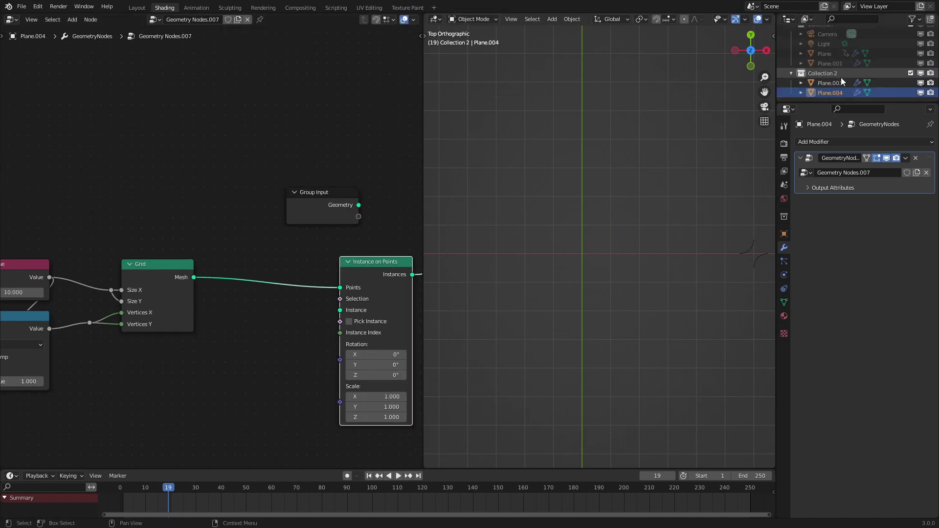
{"action": "left_click_drag", "start_coordinate": [834, 82], "coordinate": [146, 367]}
{"action": "scroll", "coordinate": [145, 368], "scroll_direction": "down", "scroll_amount": 1}
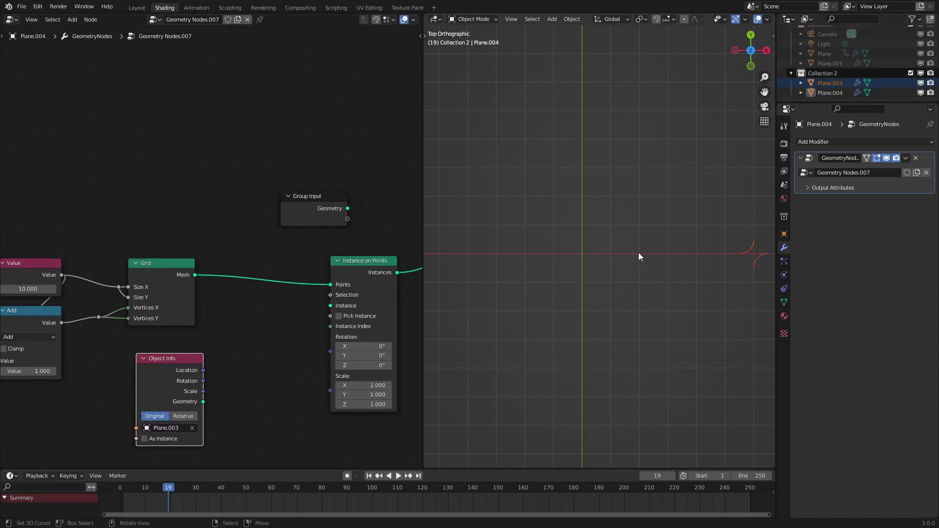
{"action": "left_click_drag", "start_coordinate": [203, 402], "coordinate": [331, 305]}
{"action": "left_click", "coordinate": [556, 309]}
{"action": "middle_click_drag", "start_coordinate": [556, 310], "coordinate": [586, 292]}
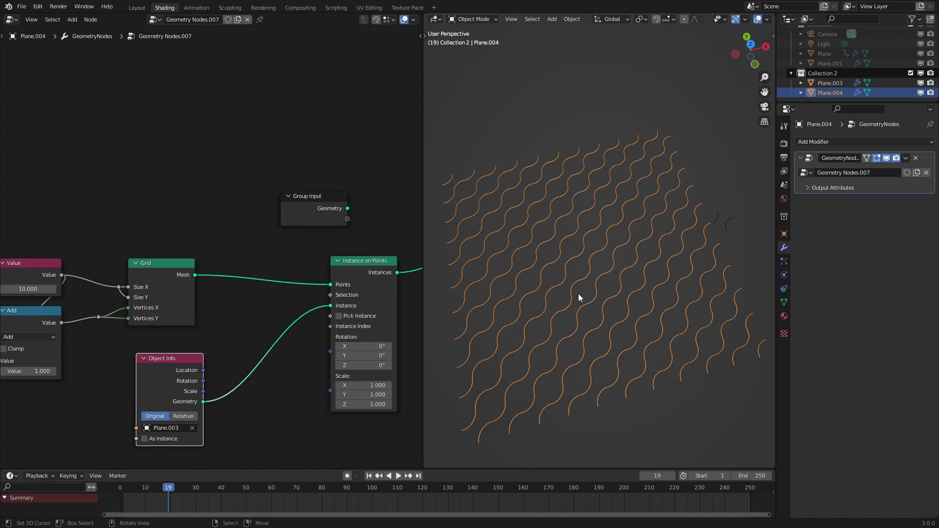
{"action": "left_click_drag", "start_coordinate": [176, 368], "coordinate": [172, 345]}
{"action": "middle_click_drag", "start_coordinate": [189, 341], "coordinate": [193, 252]}
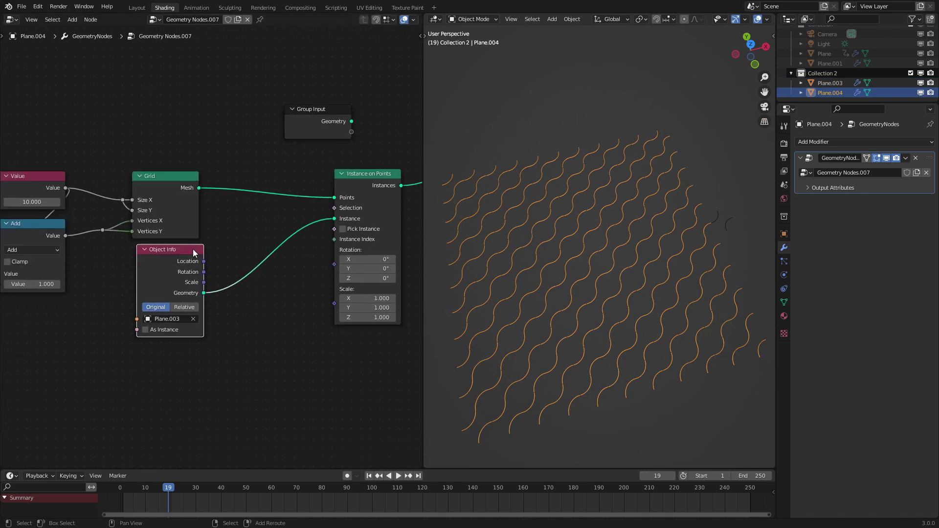
Add a Random Value node set to Boolean and place it below the Object Info node.
{"action": "key", "text": "shift+a"}
{"action": "left_click", "coordinate": [171, 177]}
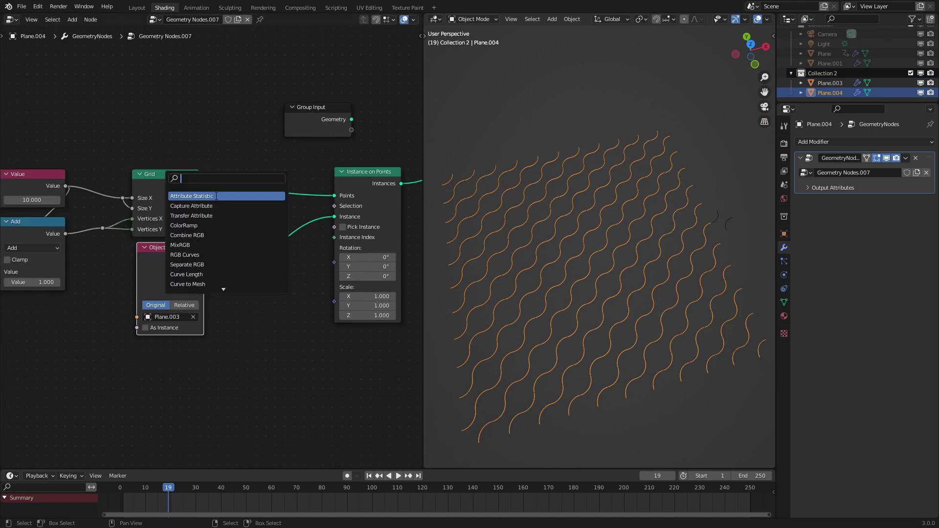
{"action": "type", "text": "ra"}
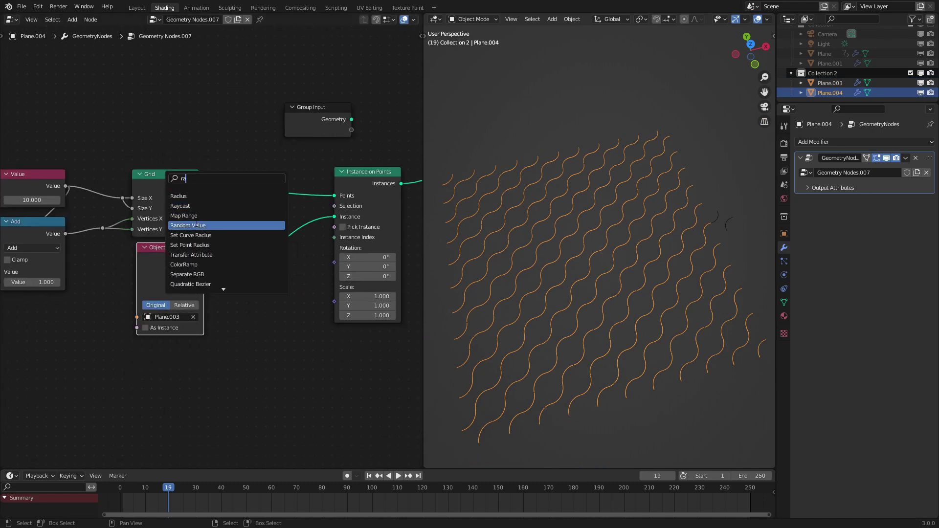
{"action": "left_click", "coordinate": [197, 226]}
{"action": "left_click", "coordinate": [153, 418]}
{"action": "left_click", "coordinate": [155, 387]}
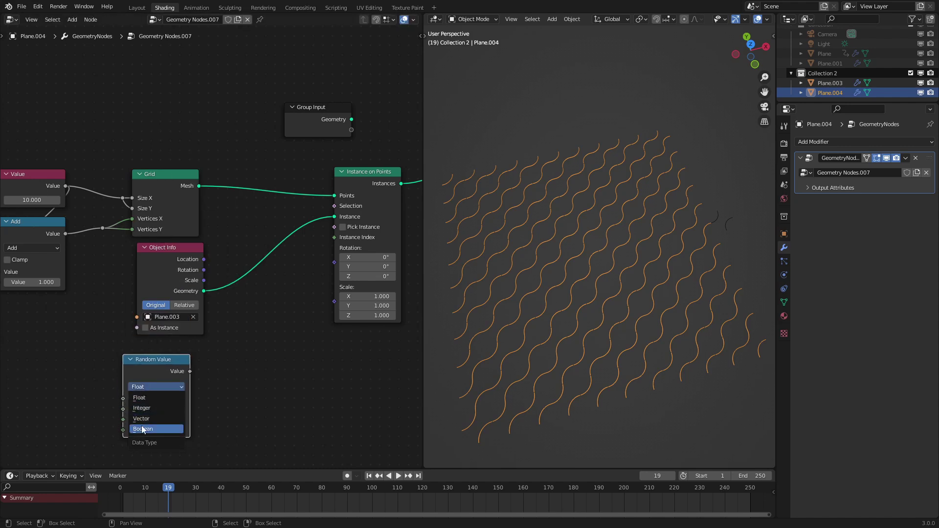
{"action": "left_click", "coordinate": [143, 430]}
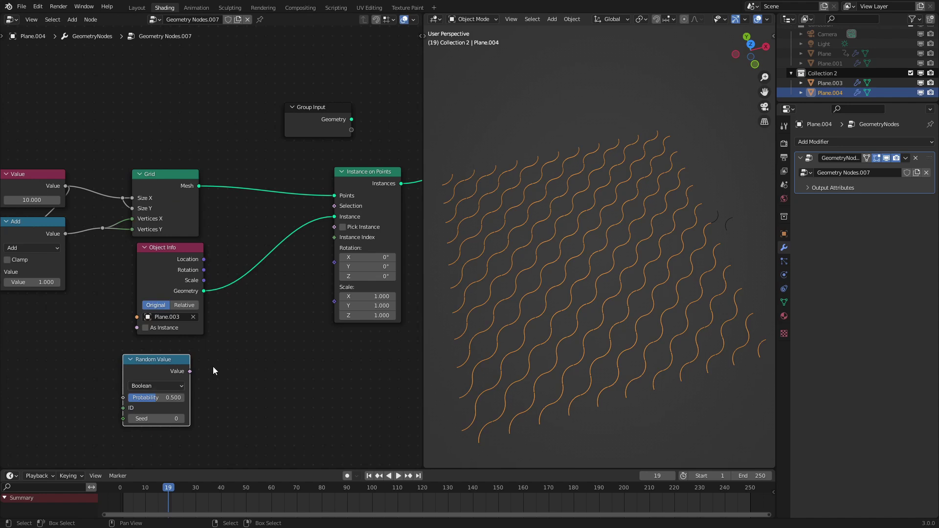
{"action": "middle_click_drag", "start_coordinate": [214, 371], "coordinate": [212, 289]}
{"action": "key", "text": "g"}
{"action": "left_click", "coordinate": [207, 297]}
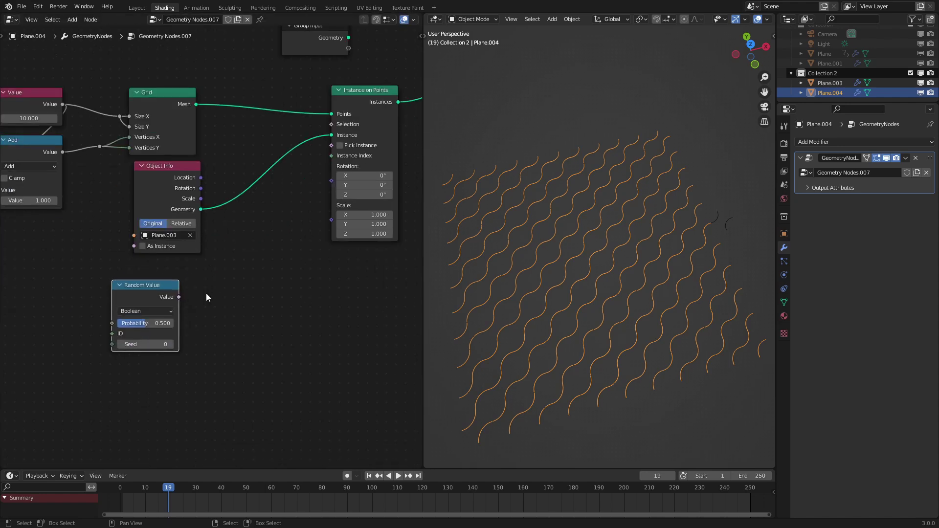
{"action": "scroll", "coordinate": [607, 264], "scroll_direction": "up", "scroll_amount": 3}
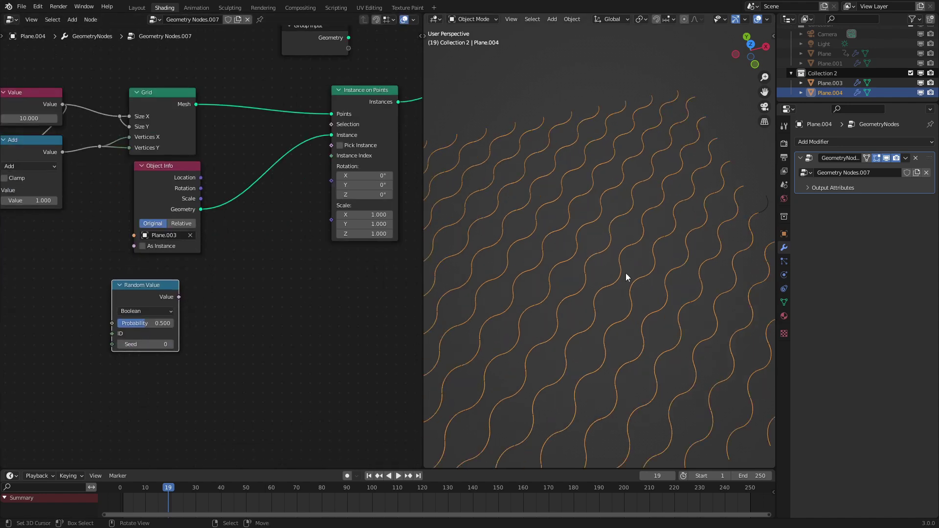
Add a Vector Math node set to Multiply beside the Random Value node and feed the random value into its first vector.
{"action": "scroll", "coordinate": [214, 277], "scroll_direction": "up", "scroll_amount": 1}
{"action": "key", "text": "q"}
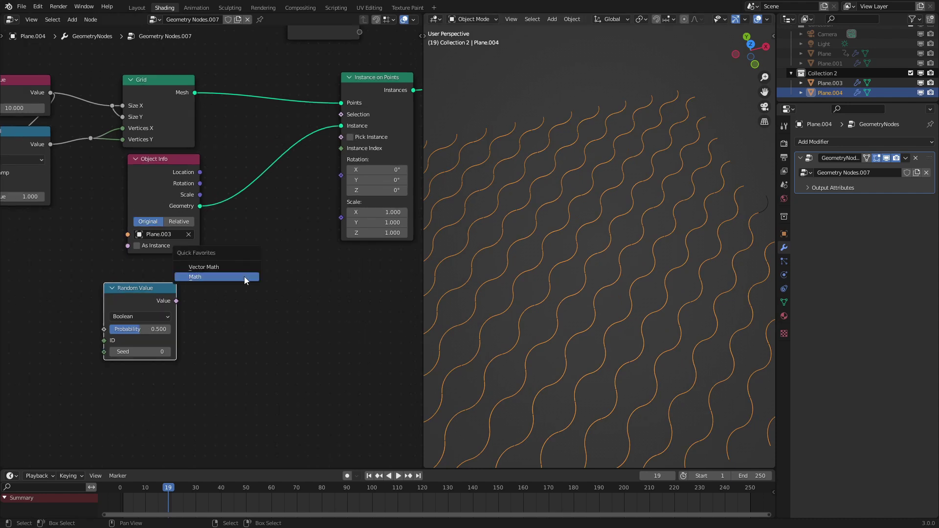
{"action": "left_click", "coordinate": [232, 267]}
{"action": "left_click", "coordinate": [239, 283]}
{"action": "left_click", "coordinate": [239, 289]}
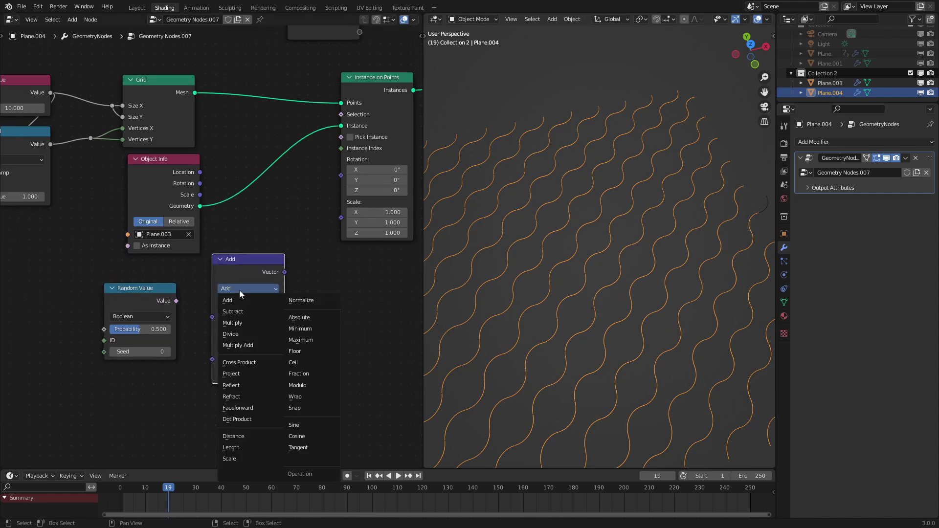
{"action": "left_click", "coordinate": [233, 323]}
{"action": "left_click_drag", "start_coordinate": [177, 301], "coordinate": [212, 301]}
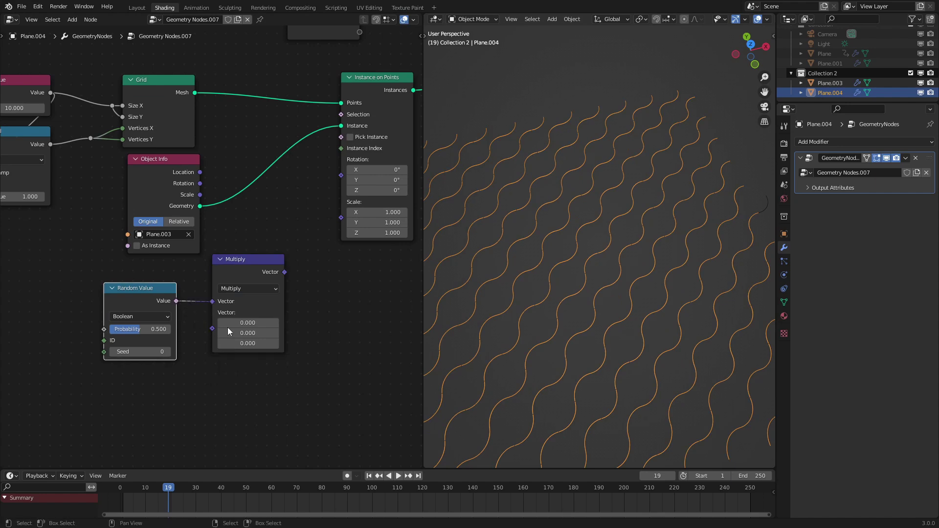
Set the Z component of the Multiply node's second vector to pi/2.
{"action": "left_click", "coordinate": [248, 340]}
{"action": "type", "text": "pi"}
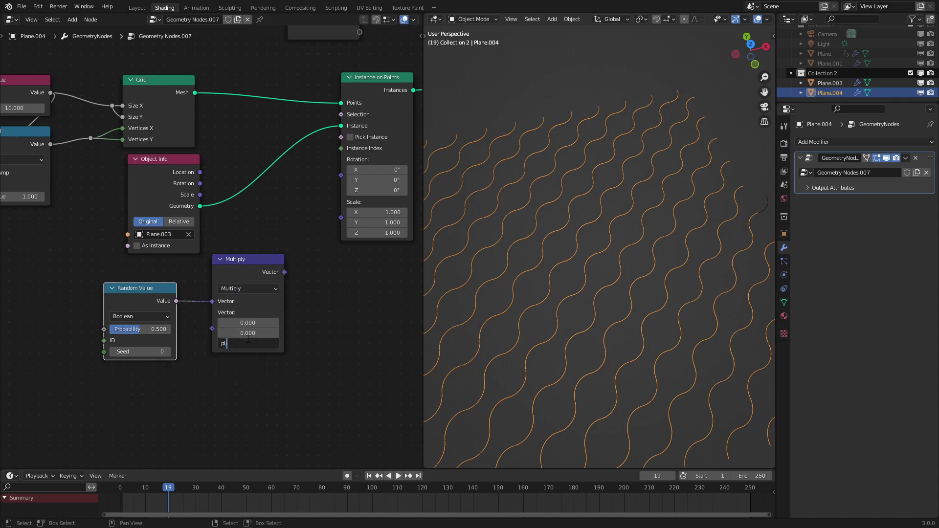
{"action": "type", "text": "2"}
{"action": "key", "text": "Return"}
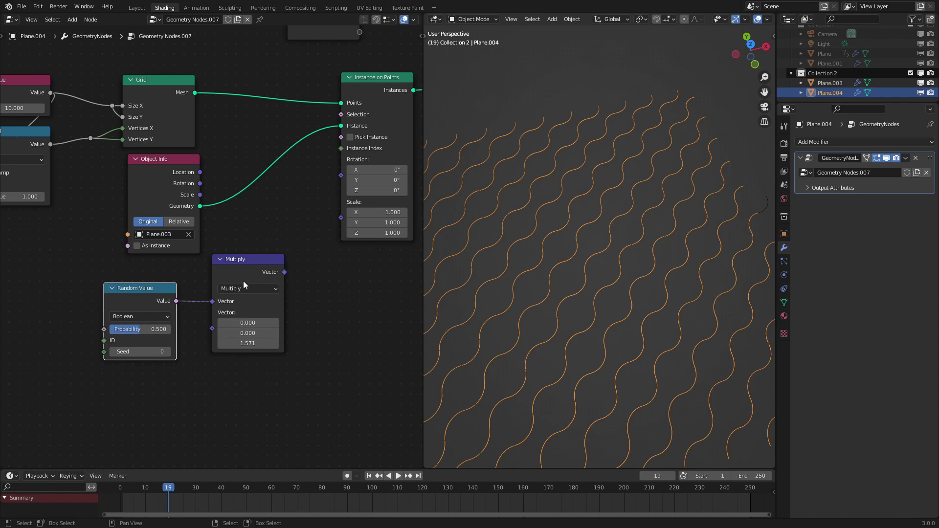
Move the Random Value node closer to the Multiply node and connect the Multiply output to the Rotation of Instance on Points.
{"action": "left_click_drag", "start_coordinate": [147, 302], "coordinate": [166, 290]}
{"action": "middle_click_drag", "start_coordinate": [293, 274], "coordinate": [229, 306]}
{"action": "left_click_drag", "start_coordinate": [228, 305], "coordinate": [285, 212]}
{"action": "scroll", "coordinate": [530, 299], "scroll_direction": "down", "scroll_amount": 3}
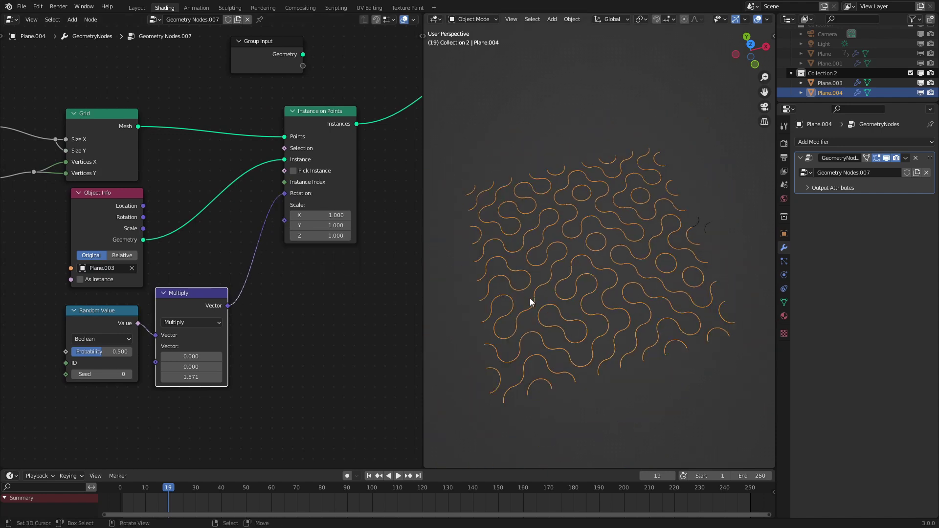
{"action": "middle_click_drag", "start_coordinate": [522, 316], "coordinate": [544, 310], "text": "shift"}
{"action": "scroll", "coordinate": [544, 313], "scroll_direction": "up", "scroll_amount": 1}
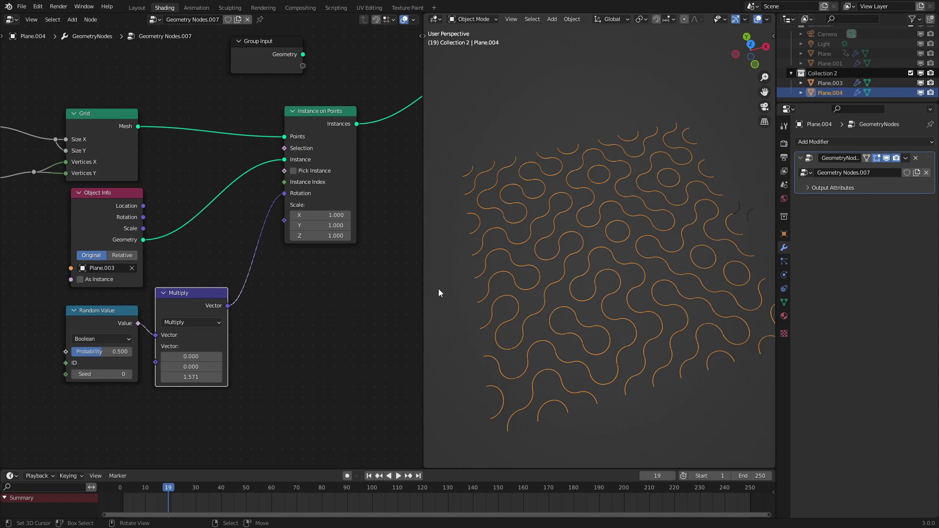
Try a probability of 0.175 on the Random Value node and undo the change.
{"action": "middle_click_drag", "start_coordinate": [131, 314], "coordinate": [173, 273]}
{"action": "left_click_drag", "start_coordinate": [146, 315], "coordinate": [122, 315]}
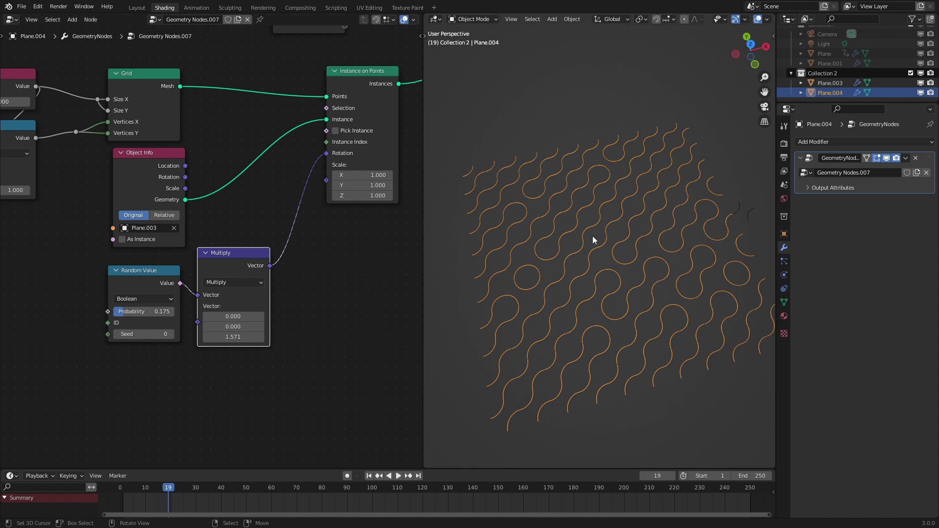
{"action": "middle_click_drag", "start_coordinate": [593, 240], "coordinate": [617, 218]}
{"action": "scroll", "coordinate": [622, 198], "scroll_direction": "down", "scroll_amount": 3}
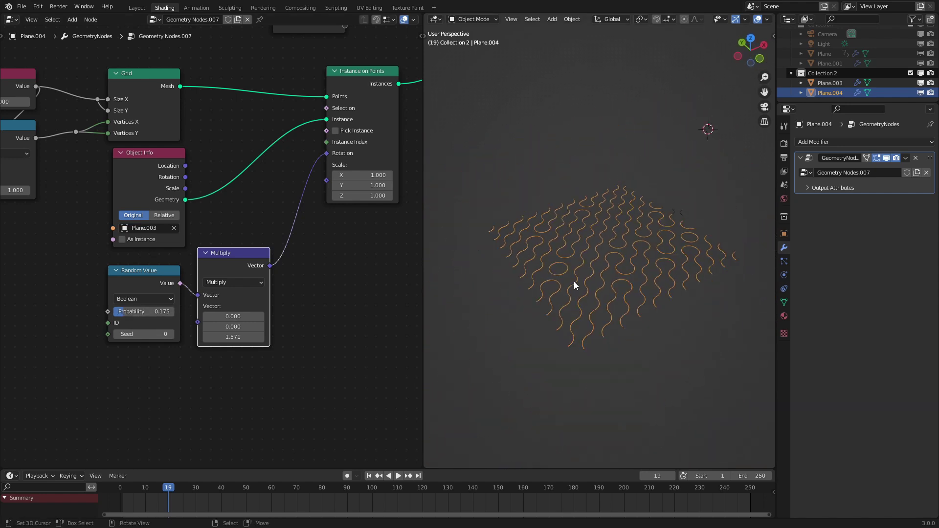
{"action": "middle_click_drag", "start_coordinate": [574, 286], "coordinate": [560, 345]}
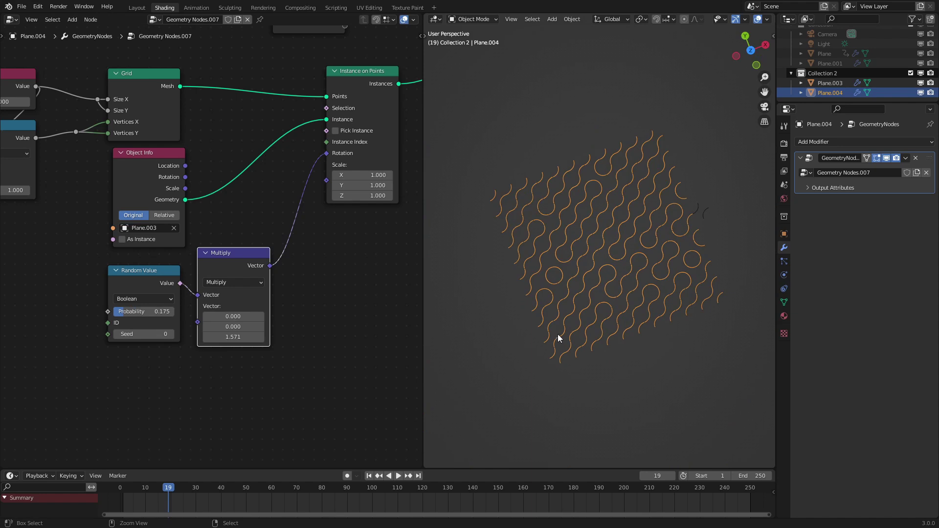
{"action": "key", "text": "ctrl+z"}
Insert a Realize Instances node between Instance on Points and the Group Output.
{"action": "middle_click_drag", "start_coordinate": [283, 220], "coordinate": [132, 335]}
{"action": "scroll", "coordinate": [244, 220], "scroll_direction": "down", "scroll_amount": 2}
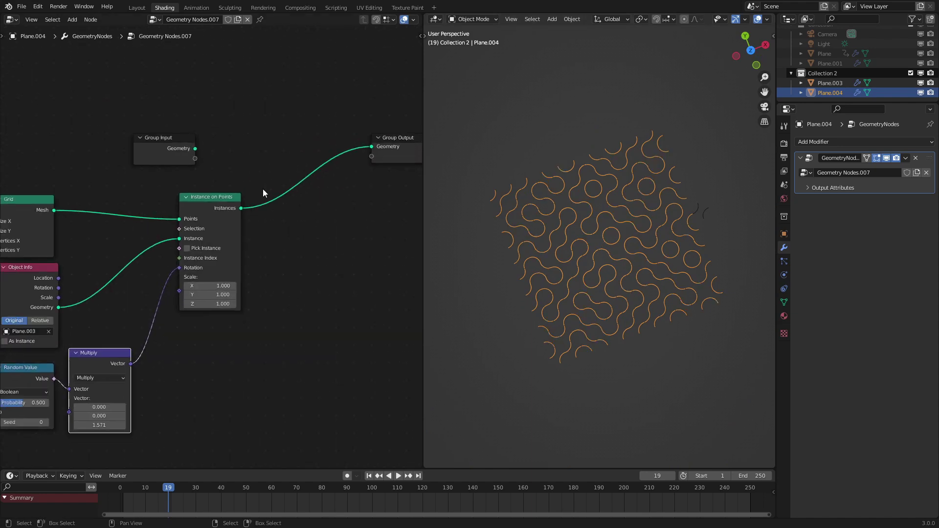
{"action": "middle_click_drag", "start_coordinate": [265, 193], "coordinate": [232, 214]}
{"action": "scroll", "coordinate": [260, 236], "scroll_direction": "up", "scroll_amount": 2}
{"action": "key", "text": "shift+a"}
{"action": "type", "text": "rea"}
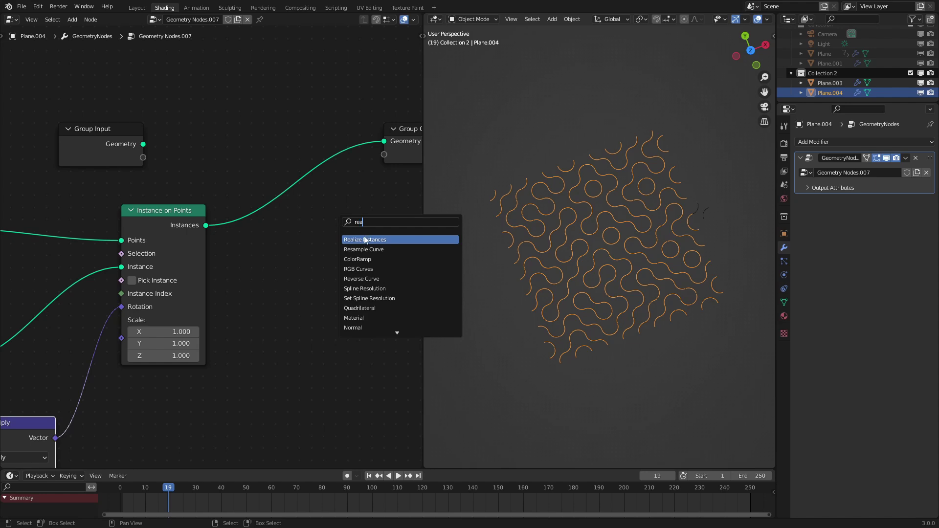
{"action": "left_click", "coordinate": [365, 239]}
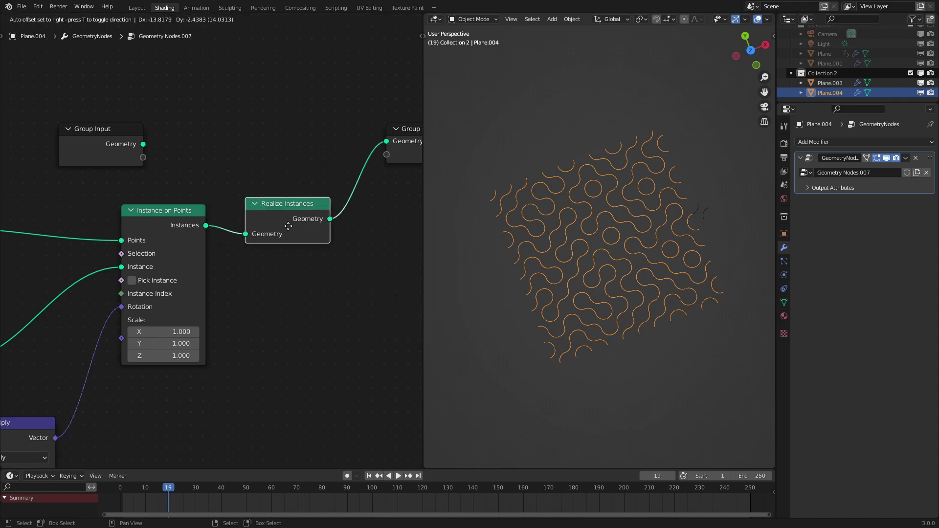
{"action": "left_click", "coordinate": [287, 234]}
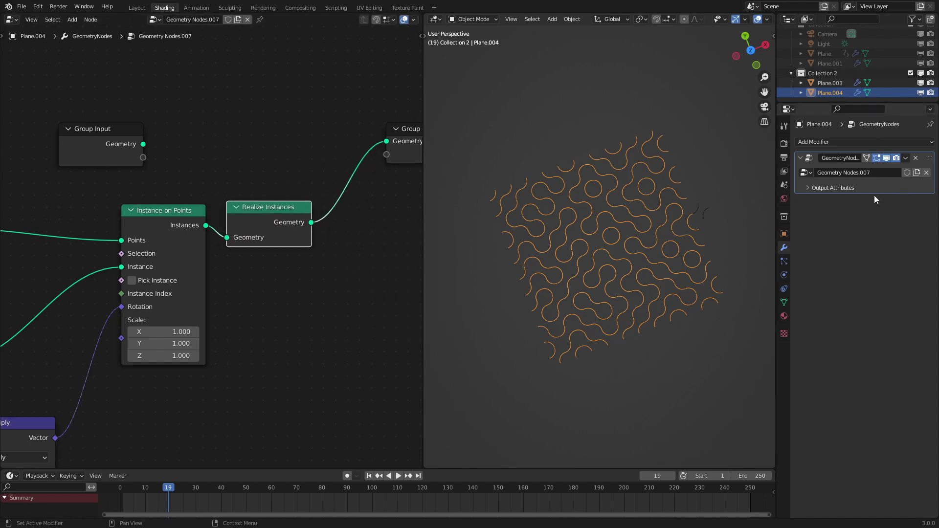
Add a Weld modifier to Plane.004 and return to the Geometry Nodes.007 node tree.
{"action": "left_click", "coordinate": [878, 146]}
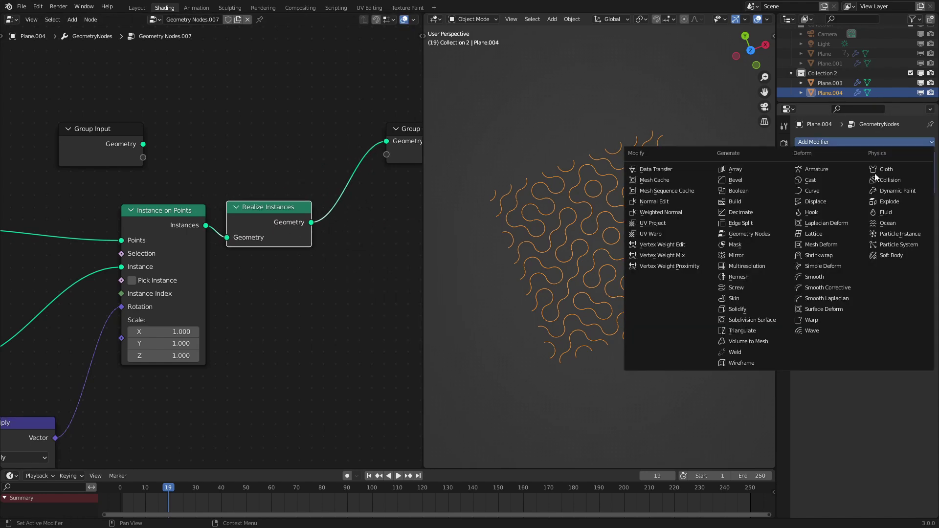
{"action": "left_click", "coordinate": [747, 351]}
{"action": "scroll", "coordinate": [670, 287], "scroll_direction": "up", "scroll_amount": 5}
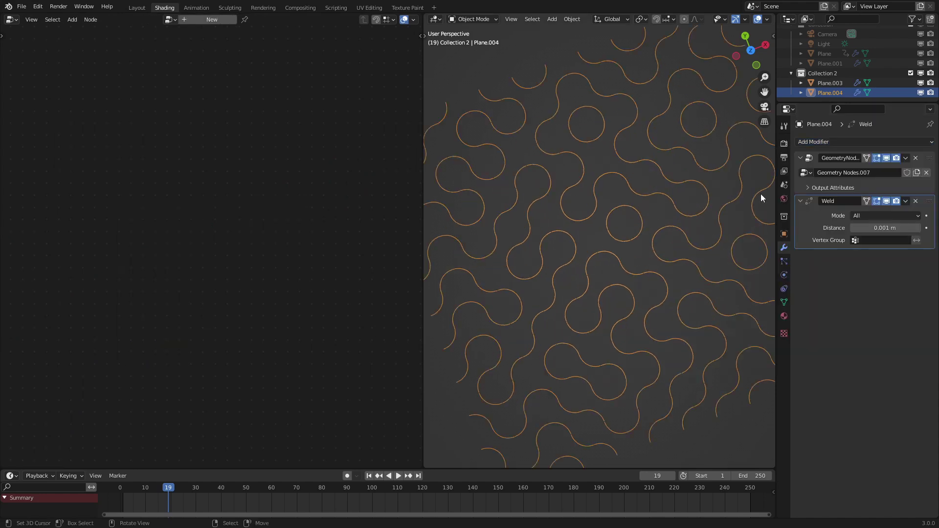
{"action": "left_click", "coordinate": [805, 173]}
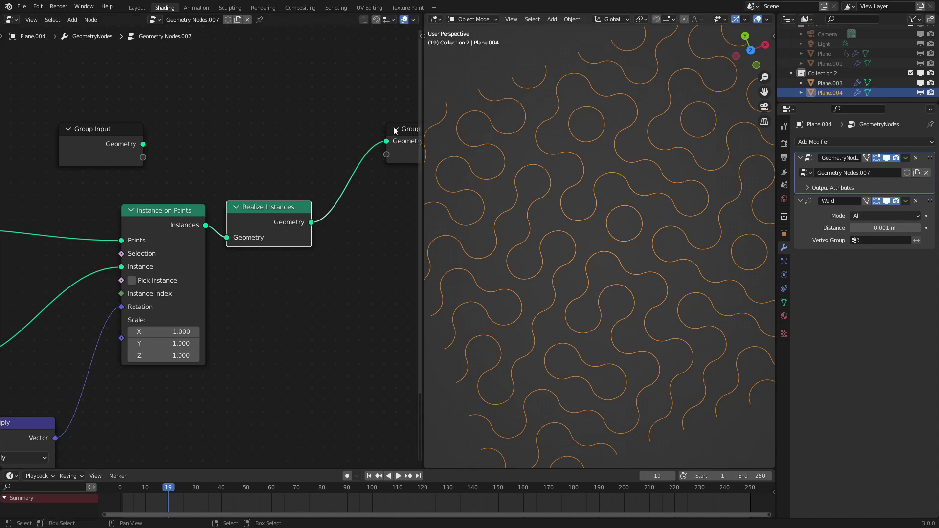
Add a second Geometry Nodes modifier after the Weld and insert a Mesh to Curve node between its Group Input and Group Output.
{"action": "left_click", "coordinate": [817, 141]}
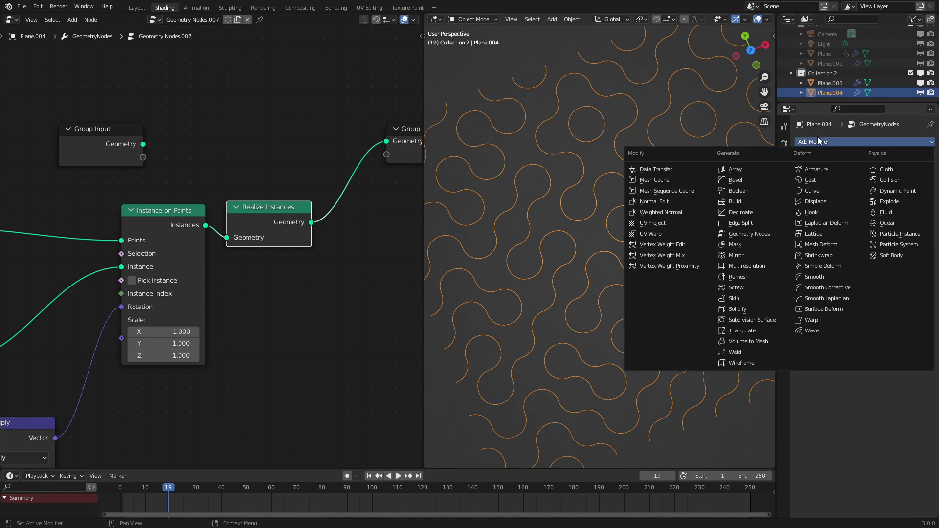
{"action": "left_click", "coordinate": [747, 234]}
{"action": "scroll", "coordinate": [186, 303], "scroll_direction": "down", "scroll_amount": 2}
{"action": "scroll", "coordinate": [172, 272], "scroll_direction": "up", "scroll_amount": 2}
{"action": "key", "text": "shift+a"}
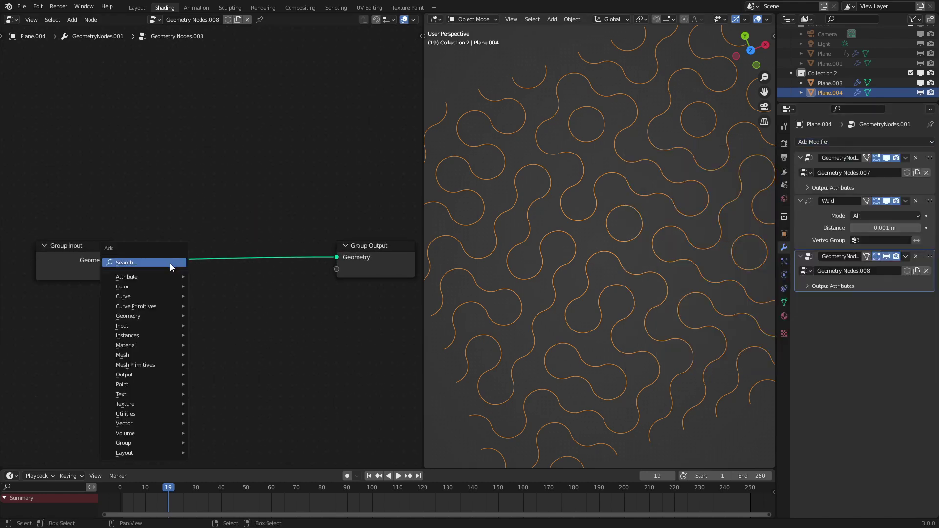
{"action": "mouse_move", "coordinate": [128, 355]}
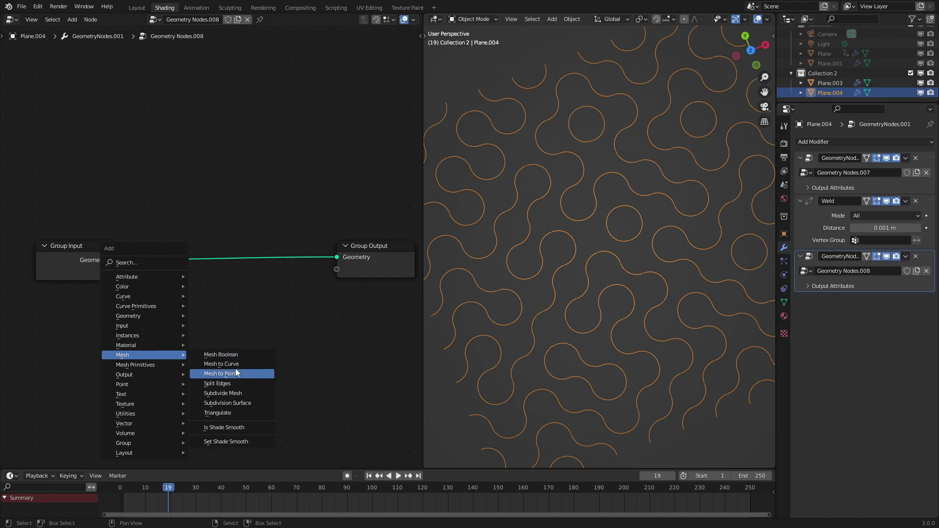
{"action": "left_click", "coordinate": [234, 365]}
{"action": "left_click", "coordinate": [156, 235]}
Move the Group Input and Mesh to Curve nodes farther away from the Group Output.
{"action": "scroll", "coordinate": [136, 239], "scroll_direction": "down", "scroll_amount": 3}
{"action": "middle_click_drag", "start_coordinate": [92, 258], "coordinate": [151, 254]}
{"action": "left_click", "coordinate": [152, 254]}
{"action": "scroll", "coordinate": [297, 265], "scroll_direction": "down", "scroll_amount": 4}
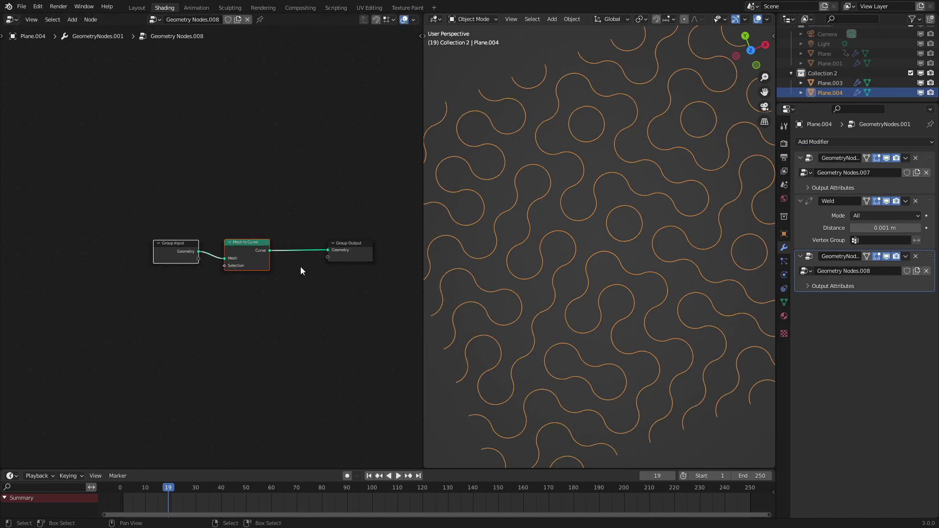
{"action": "key", "text": "g"}
{"action": "left_click", "coordinate": [140, 282]}
{"action": "left_click", "coordinate": [140, 282]}
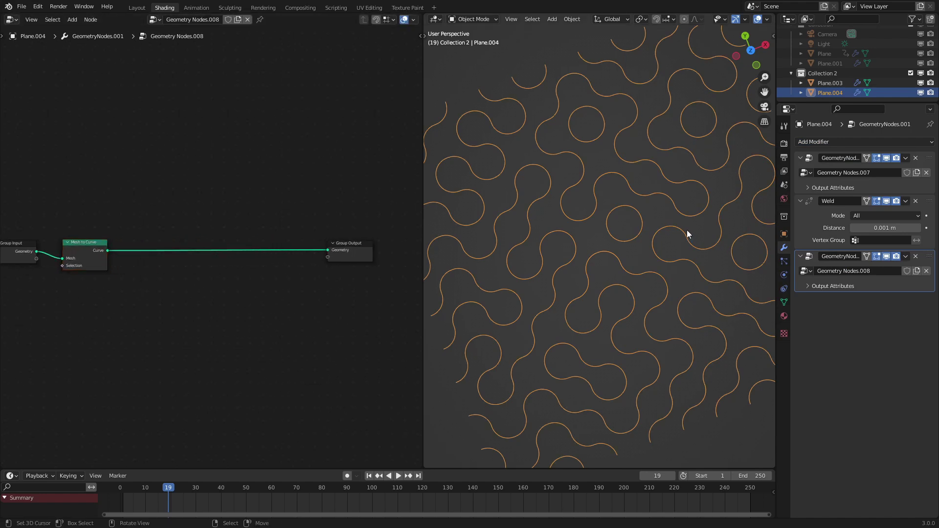
Insert a Curve to Mesh node between Mesh to Curve and the Group Output.
{"action": "scroll", "coordinate": [680, 230], "scroll_direction": "down", "scroll_amount": 2}
{"action": "scroll", "coordinate": [184, 206], "scroll_direction": "up", "scroll_amount": 2}
{"action": "key", "text": "shift+a"}
{"action": "mouse_move", "coordinate": [132, 236]}
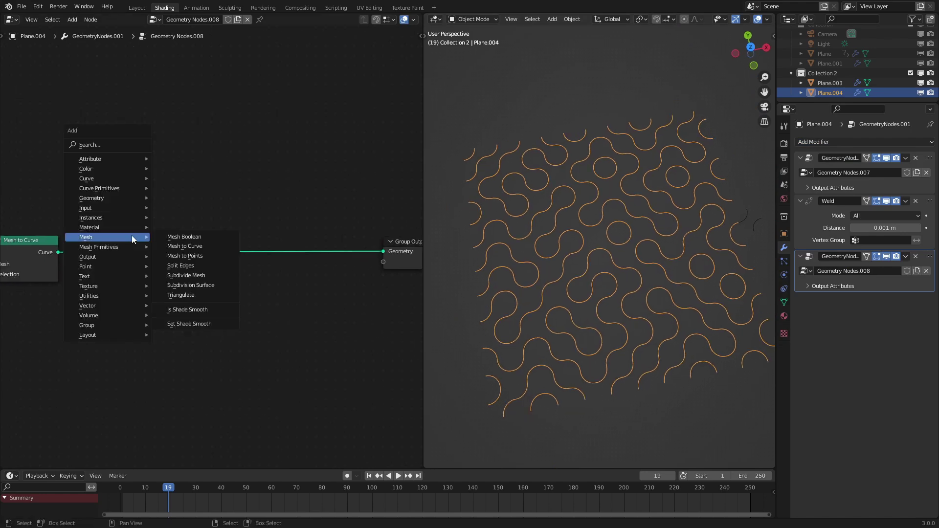
{"action": "mouse_move", "coordinate": [85, 181]}
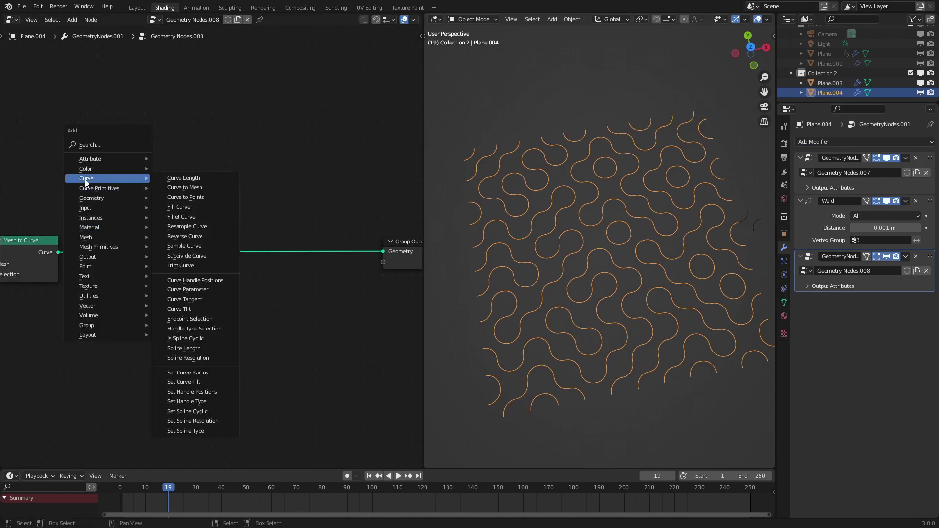
{"action": "left_click", "coordinate": [180, 186]}
{"action": "left_click", "coordinate": [248, 225]}
Add a Curve Circle node with a resolution of 5 below Curve to Mesh and connect it to the Profile Curve input.
{"action": "key", "text": "shift+a"}
{"action": "mouse_move", "coordinate": [248, 225]}
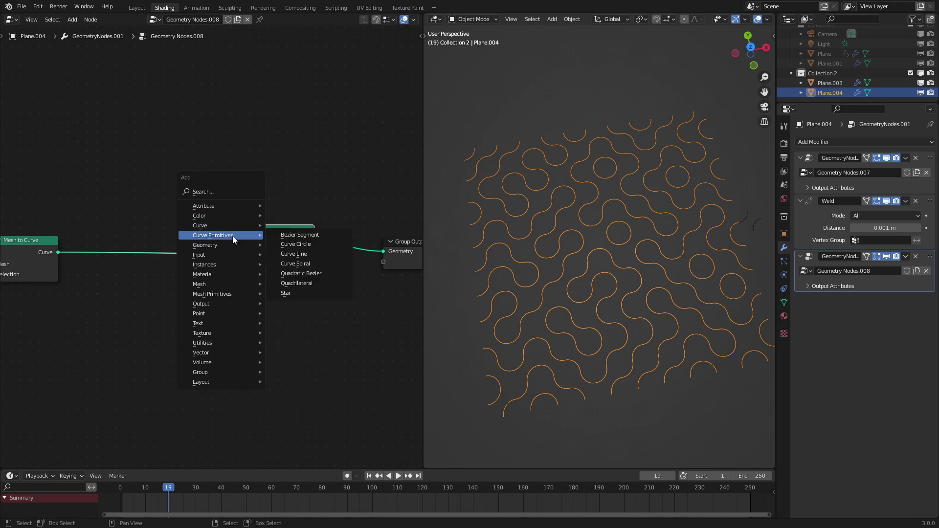
{"action": "left_click", "coordinate": [297, 244]}
{"action": "left_click", "coordinate": [252, 290]}
{"action": "left_click", "coordinate": [291, 334]}
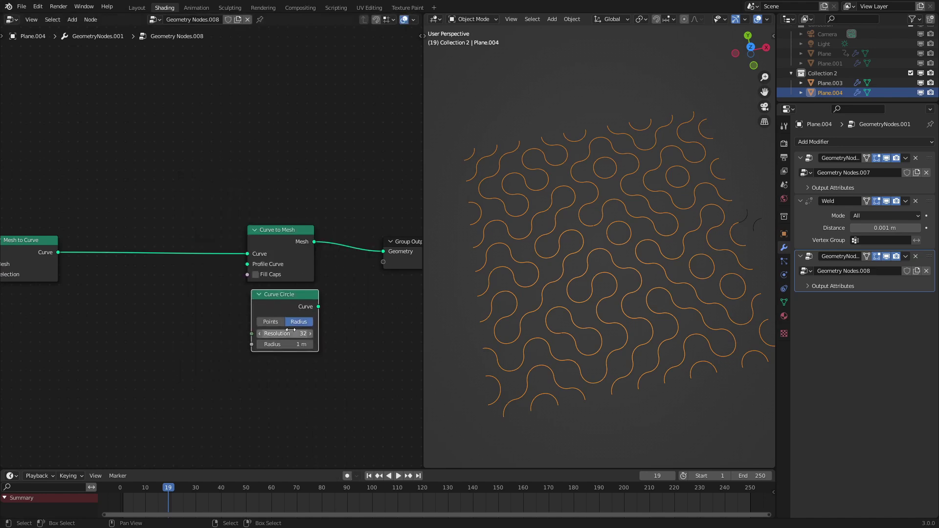
{"action": "type", "text": "5"}
{"action": "key", "text": "Return"}
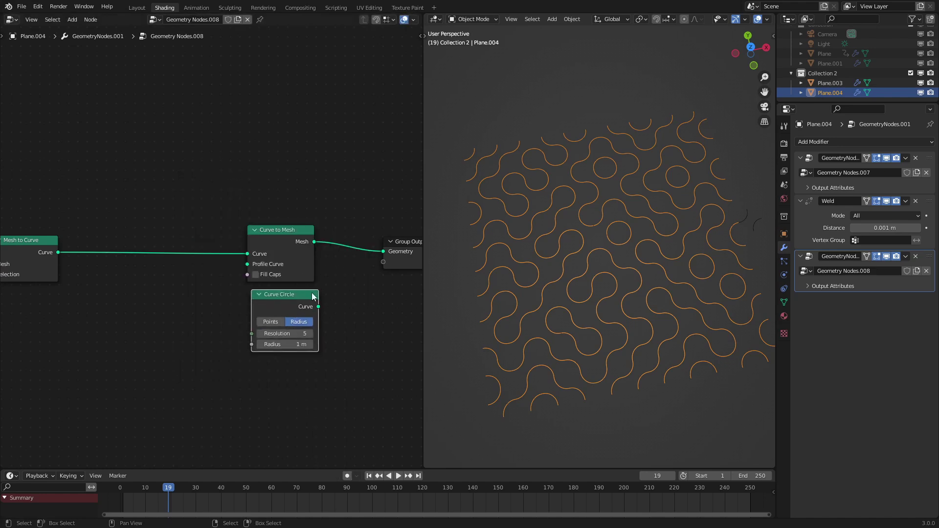
{"action": "left_click_drag", "start_coordinate": [318, 306], "coordinate": [248, 264]}
Set the Curve Circle's radius to 0.1 m and its resolution to 6, with the viewport in solid shading.
{"action": "left_click_drag", "start_coordinate": [285, 344], "coordinate": [265, 344]}
{"action": "key", "text": "z"}
{"action": "left_click", "coordinate": [677, 308]}
{"action": "scroll", "coordinate": [634, 294], "scroll_direction": "up", "scroll_amount": 3}
{"action": "mouse_move", "coordinate": [634, 294]}
{"action": "middle_mouse_down"}
{"action": "mouse_move", "coordinate": [683, 215]}
{"action": "mouse_move", "coordinate": [607, 218]}
{"action": "middle_mouse_up"}
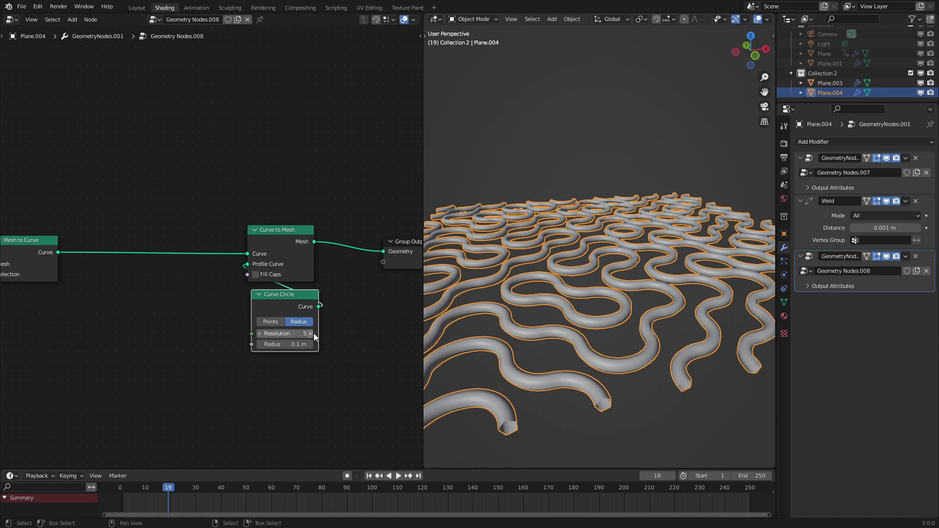
{"action": "left_click", "coordinate": [313, 334]}
{"action": "middle_click_drag", "start_coordinate": [562, 162], "coordinate": [554, 235]}
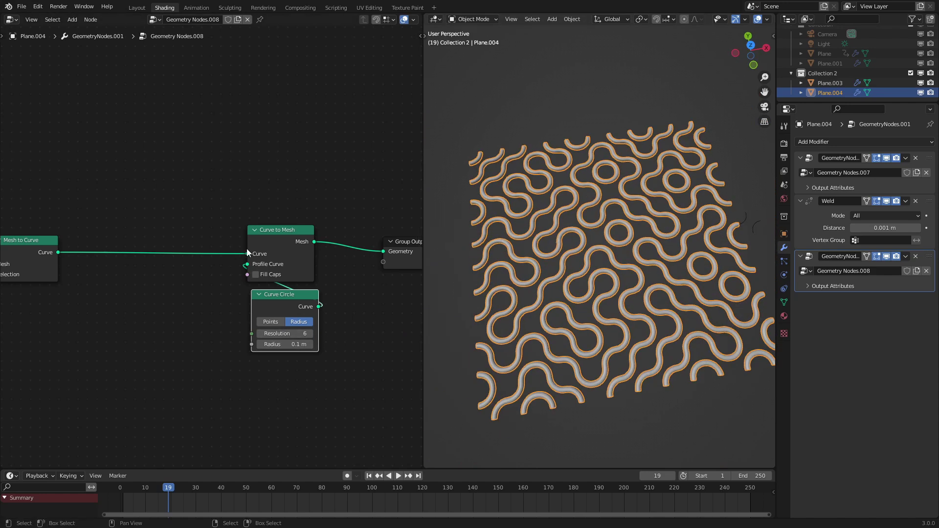
Insert a Set Material node between Curve to Mesh and the Group Output.
{"action": "scroll", "coordinate": [248, 253], "scroll_direction": "down", "scroll_amount": 5, "text": "ctrl"}
{"action": "key", "text": "shift+a"}
{"action": "left_click", "coordinate": [176, 173]}
{"action": "type", "text": "se"}
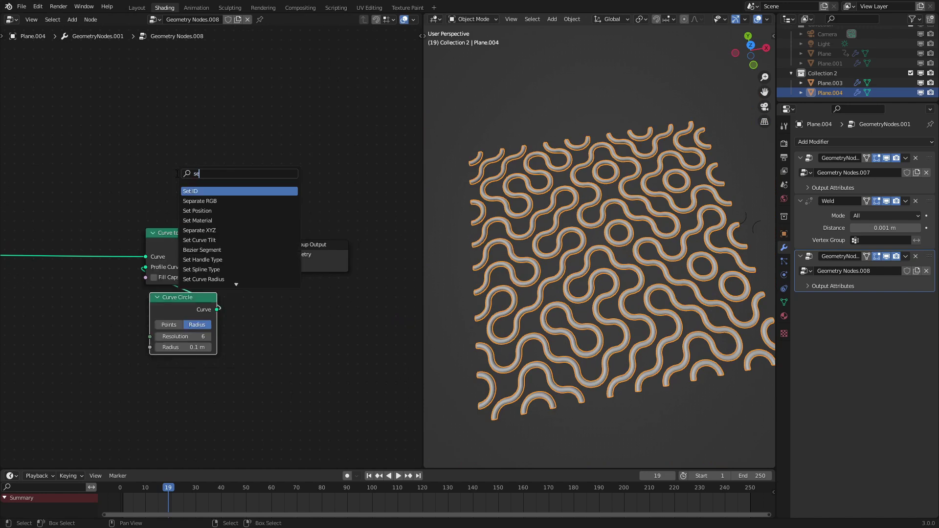
{"action": "type", "text": "t"}
{"action": "left_click", "coordinate": [211, 212]}
{"action": "left_click", "coordinate": [257, 269]}
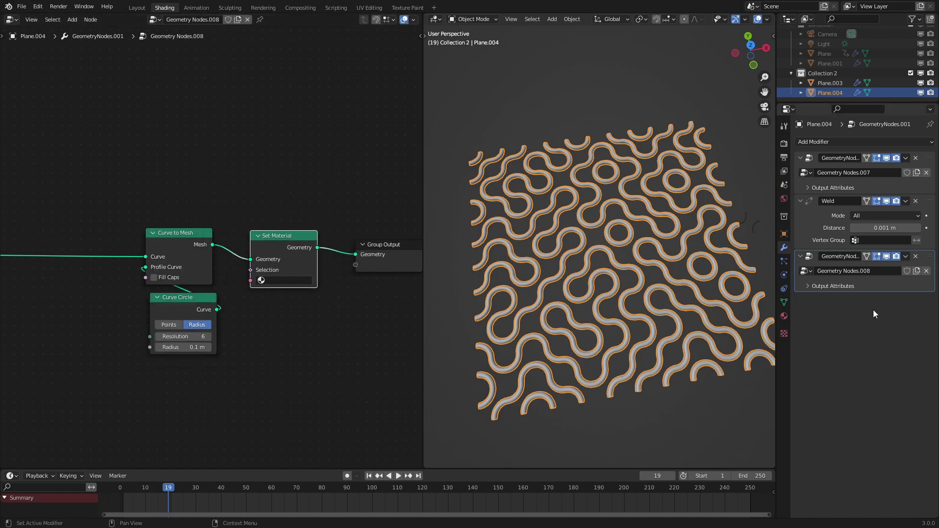
Create a new material for Plane.004 and choose Material.005 in the Set Material node.
{"action": "left_click", "coordinate": [784, 316]}
{"action": "left_click", "coordinate": [852, 183]}
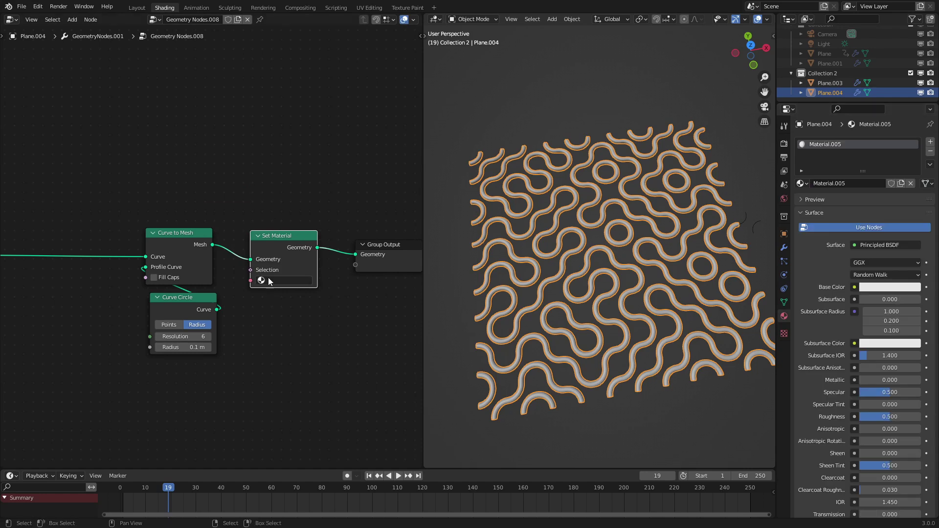
{"action": "left_click", "coordinate": [265, 281]}
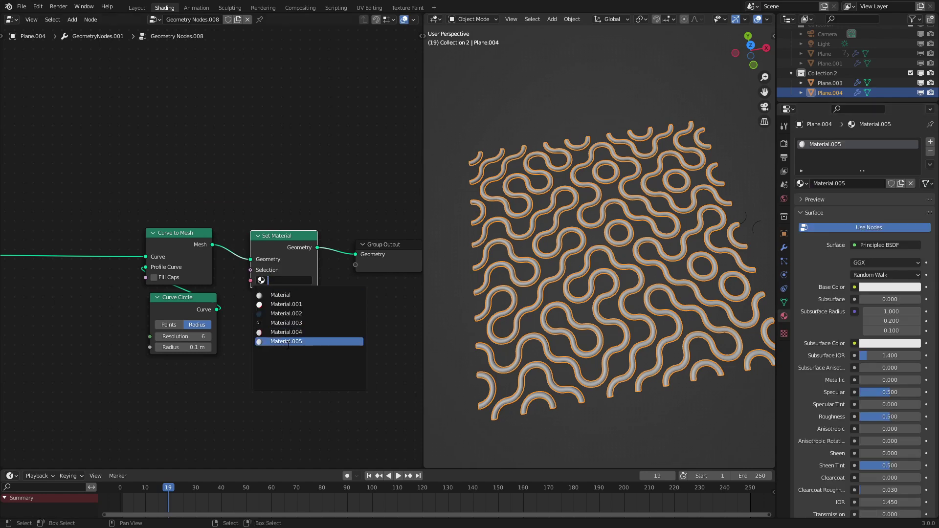
{"action": "left_click", "coordinate": [288, 341]}
Show the tubes in material preview shading and try out a different base color on Material.005.
{"action": "scroll", "coordinate": [566, 323], "scroll_direction": "up", "scroll_amount": 1}
{"action": "key", "text": "z"}
{"action": "left_click", "coordinate": [589, 252]}
{"action": "mouse_move", "coordinate": [605, 300]}
{"action": "middle_mouse_down"}
{"action": "mouse_move", "coordinate": [629, 285]}
{"action": "mouse_move", "coordinate": [629, 252]}
{"action": "middle_mouse_up"}
{"action": "key", "text": "z"}
{"action": "left_click", "coordinate": [629, 336]}
{"action": "left_click", "coordinate": [880, 287]}
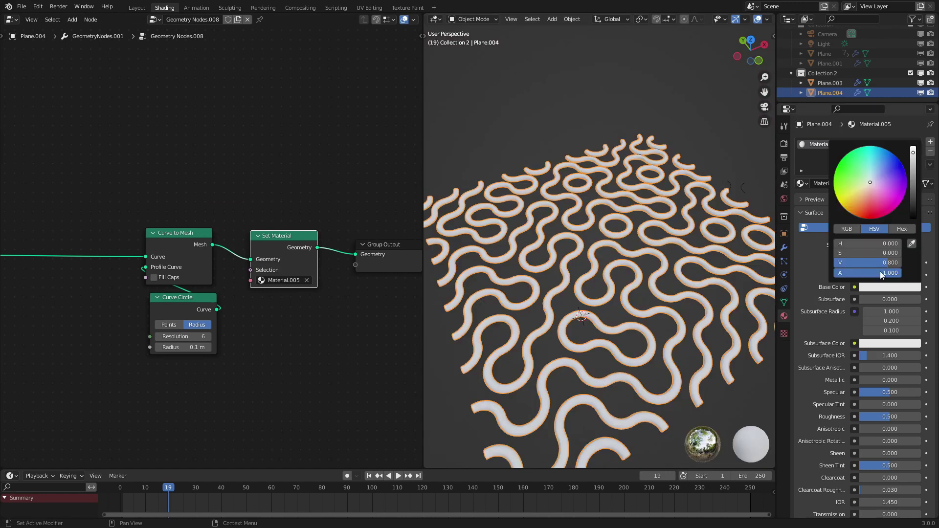
{"action": "mouse_move", "coordinate": [856, 187]}
{"action": "left_mouse_down"}
{"action": "mouse_move", "coordinate": [844, 205]}
{"action": "mouse_move", "coordinate": [865, 218]}
{"action": "mouse_move", "coordinate": [904, 192]}
{"action": "mouse_move", "coordinate": [871, 182]}
{"action": "left_mouse_up"}
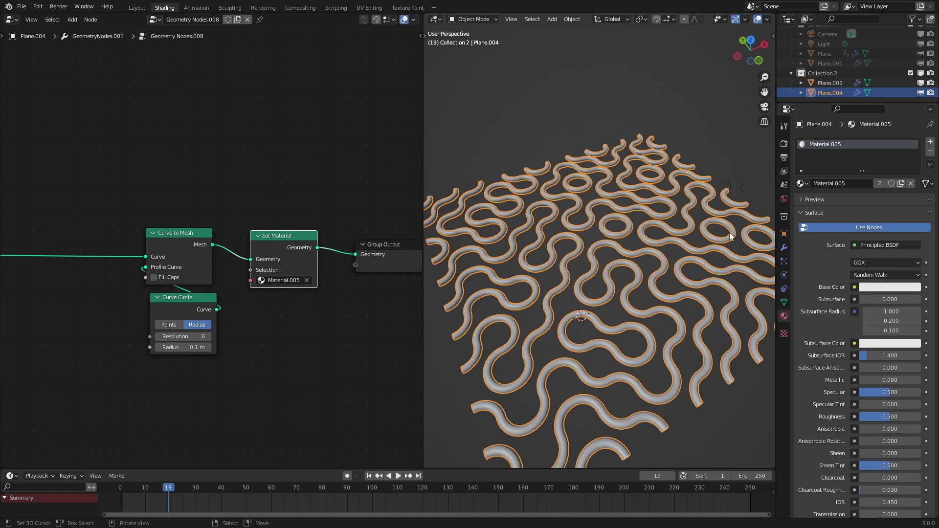
Insert a Trim Curve node between the Mesh to Curve and Curve to Mesh nodes.
{"action": "middle_click_drag", "start_coordinate": [64, 261], "coordinate": [166, 270]}
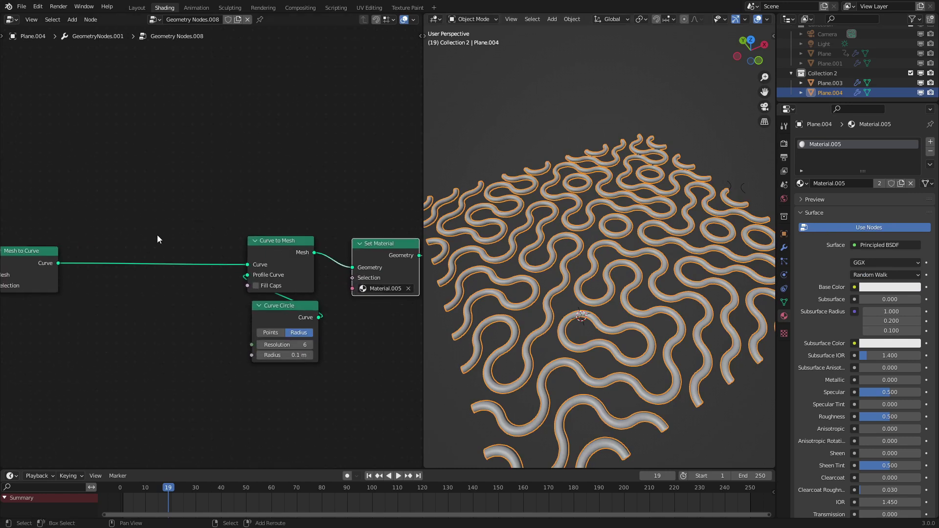
{"action": "key", "text": "shift+a"}
{"action": "left_click", "coordinate": [159, 235]}
{"action": "type", "text": "trim"}
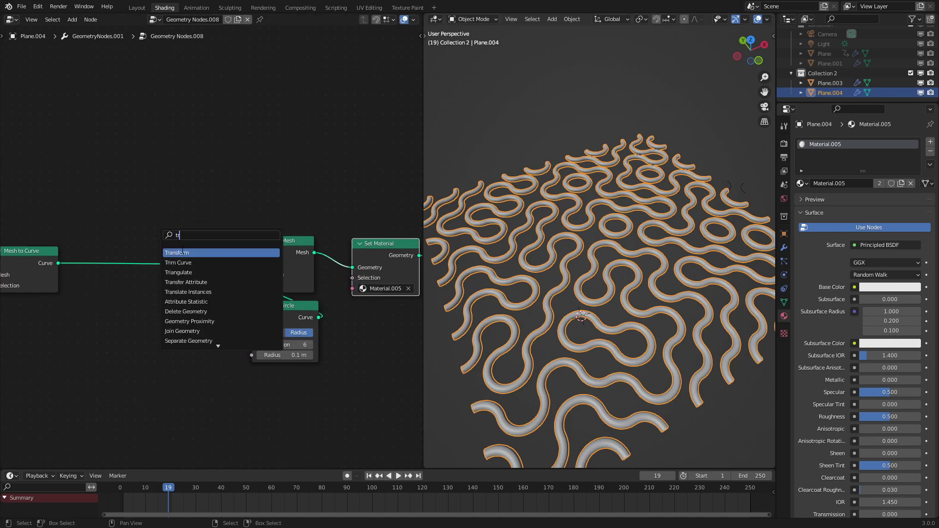
{"action": "left_click", "coordinate": [185, 263]}
{"action": "left_click", "coordinate": [131, 257]}
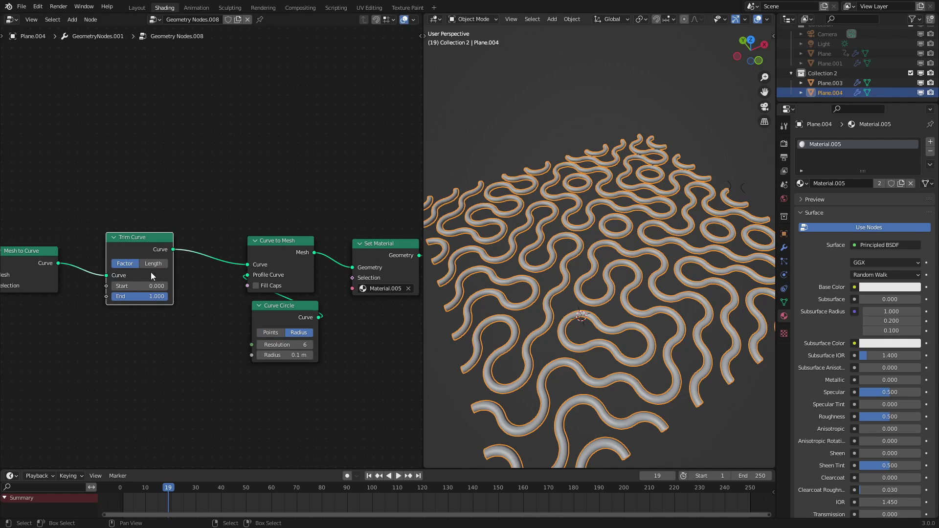
Switch the Trim Curve node to Length mode and set its End to 0.8 m.
{"action": "left_click", "coordinate": [153, 265]}
{"action": "left_click_drag", "start_coordinate": [139, 297], "coordinate": [105, 296]}
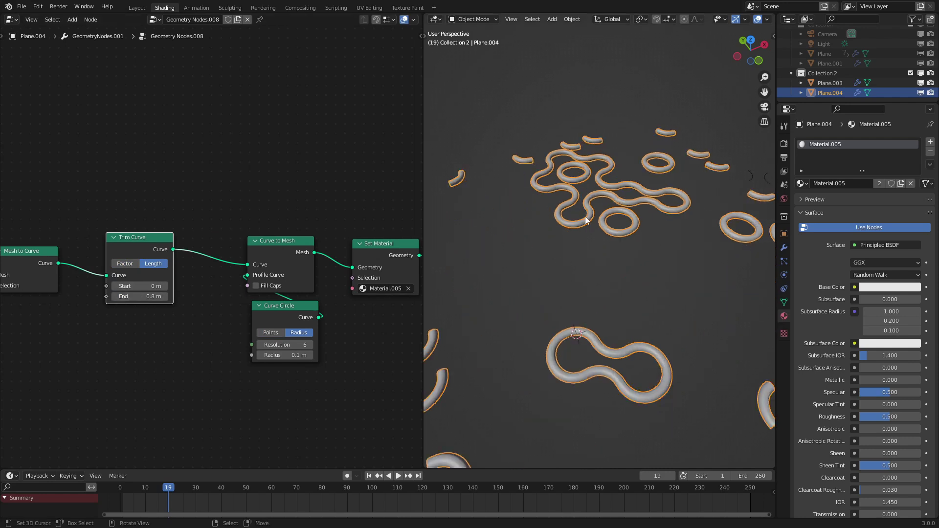
{"action": "middle_click_drag", "start_coordinate": [585, 216], "coordinate": [581, 251]}
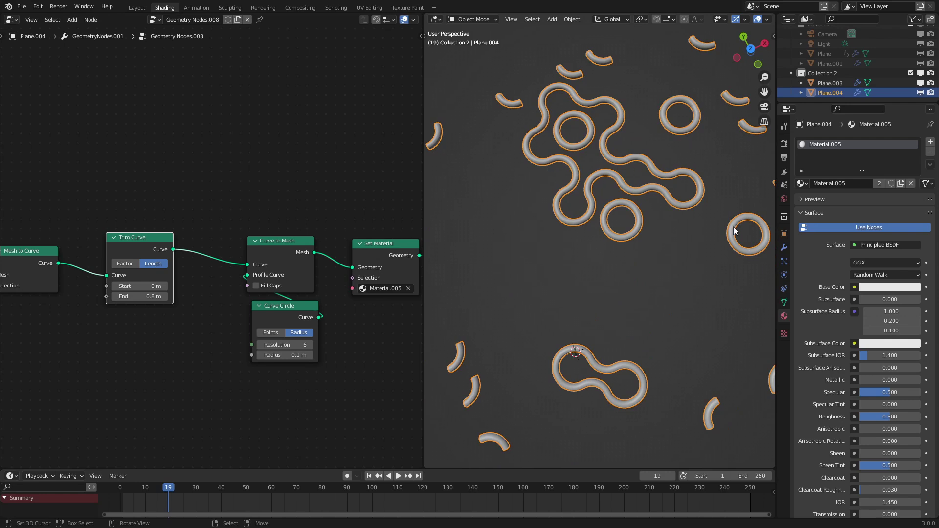
{"action": "scroll", "coordinate": [616, 409], "scroll_direction": "down", "scroll_amount": 1}
{"action": "middle_click_drag", "start_coordinate": [612, 339], "coordinate": [583, 289], "text": "shift"}
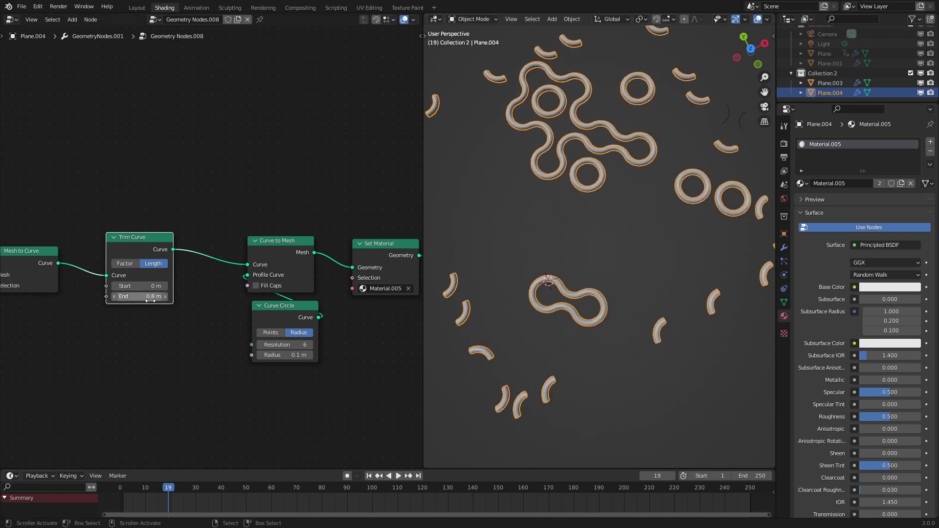
Try out longer End lengths on the Trim Curve node, such as 25.5 m and 18.5 m.
{"action": "left_click_drag", "start_coordinate": [150, 300], "coordinate": [254, 300]}
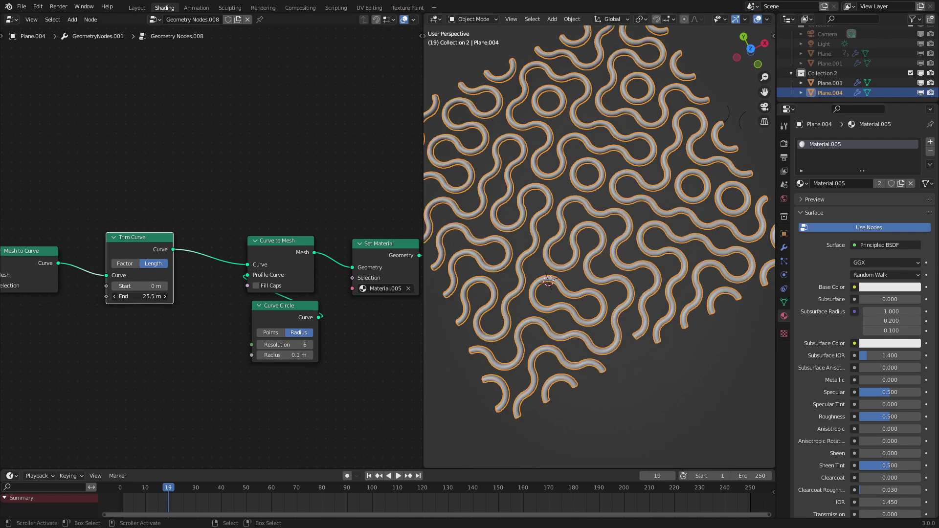
{"action": "right_click", "coordinate": [141, 299]}
{"action": "scroll", "coordinate": [636, 341], "scroll_direction": "down", "scroll_amount": 2}
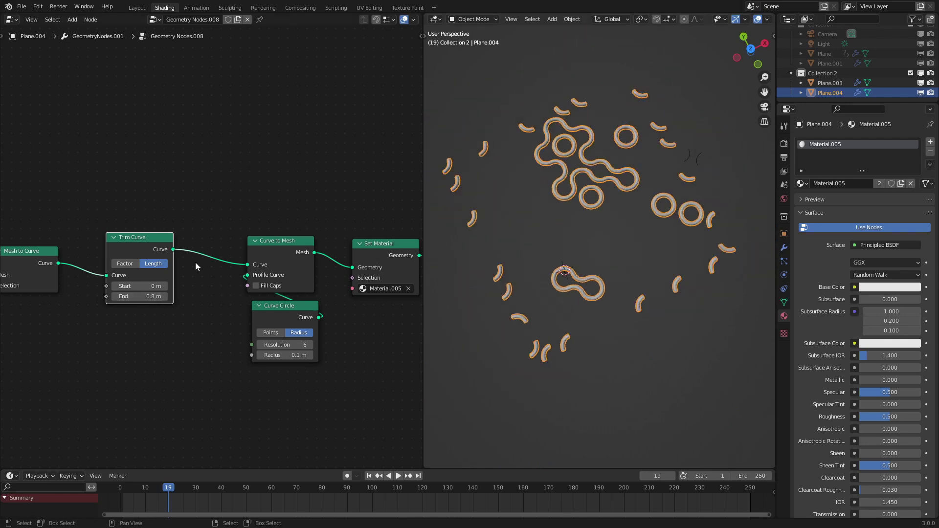
{"action": "left_click_drag", "start_coordinate": [141, 299], "coordinate": [227, 299]}
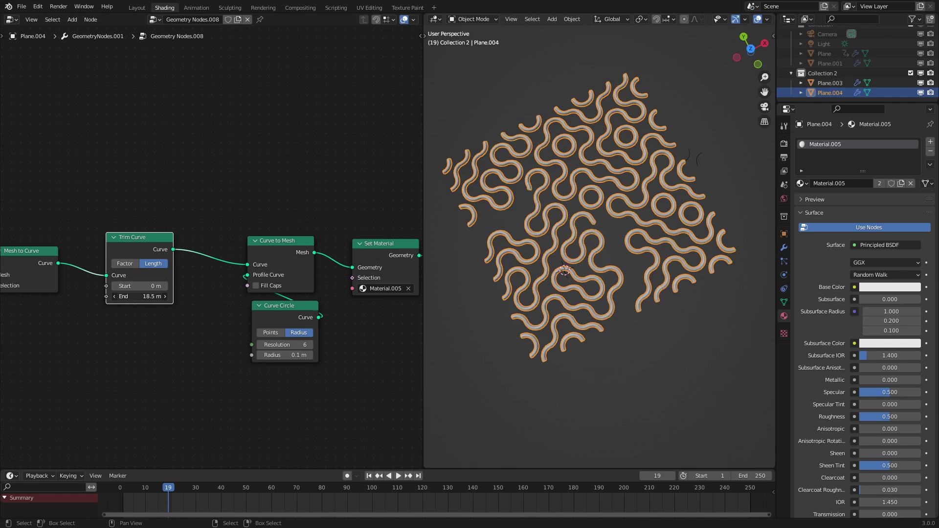
Set the Trim Curve's End to 0 m at frame 0 and keyframe it there.
{"action": "left_click", "coordinate": [120, 487]}
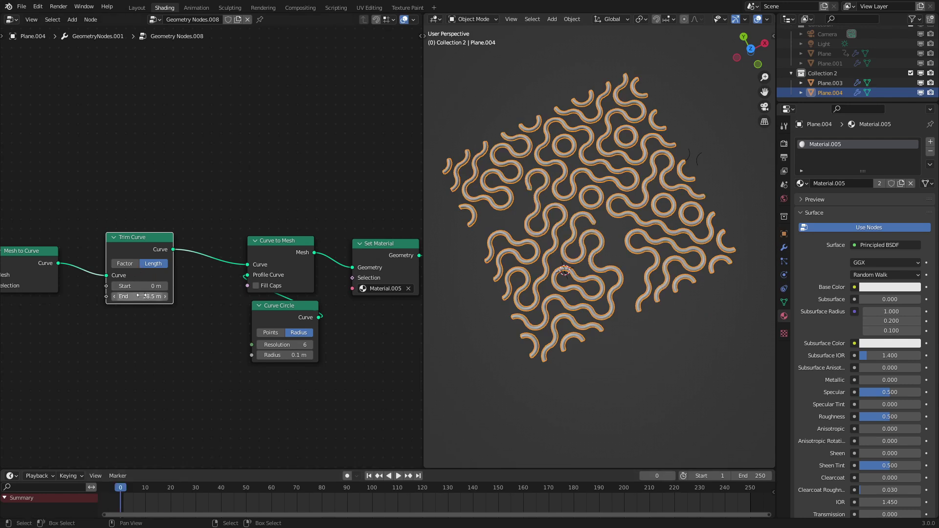
{"action": "type", "text": "0"}
{"action": "key", "text": "Return"}
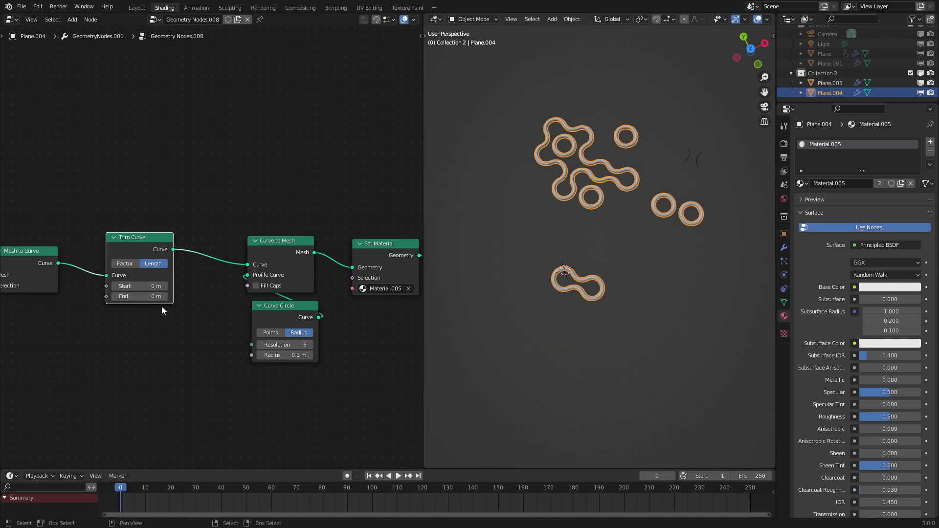
{"action": "key", "text": "i"}
Keyframe the Trim Curve's End at 28.9 m on frame 138.
{"action": "left_click_drag", "start_coordinate": [199, 488], "coordinate": [468, 487]}
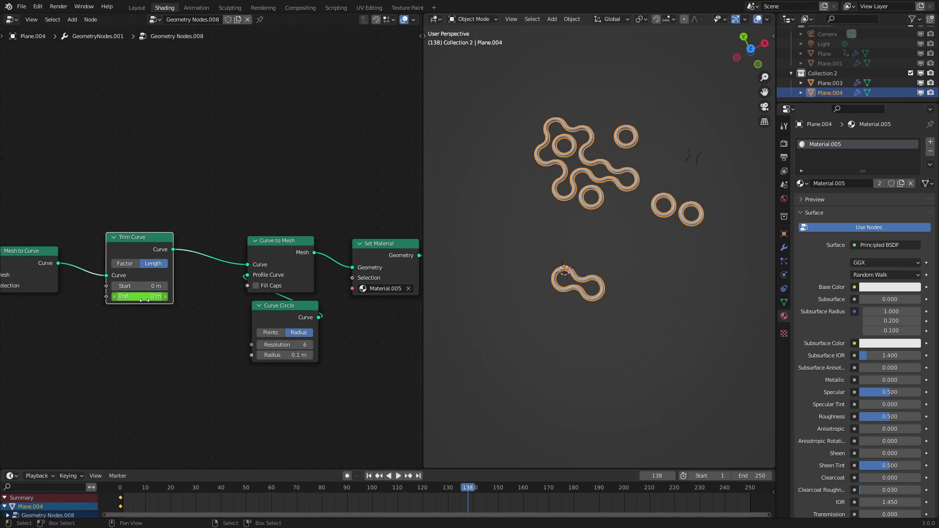
{"action": "mouse_move", "coordinate": [140, 296]}
{"action": "left_mouse_down"}
{"action": "mouse_move", "coordinate": [196, 296]}
{"action": "mouse_move", "coordinate": [141, 298]}
{"action": "left_mouse_up"}
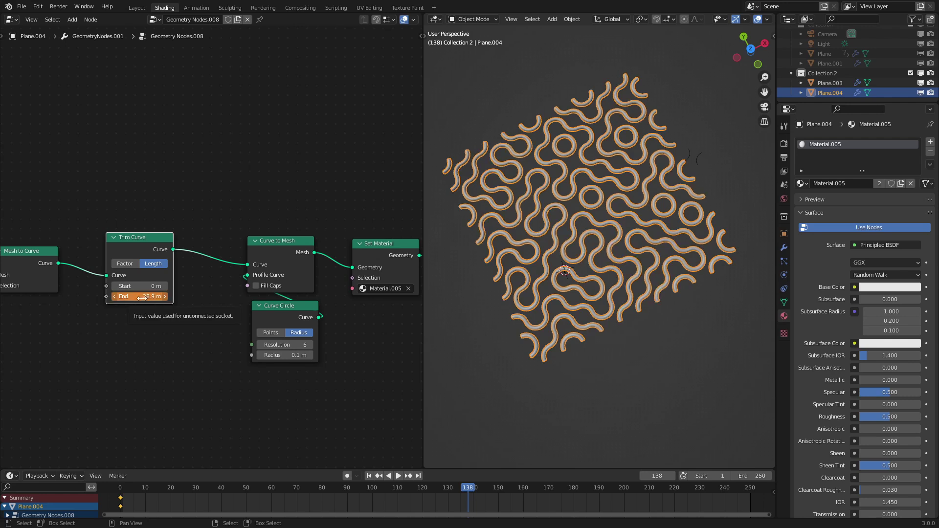
{"action": "key", "text": "i"}
Return to frame 0 and set the interpolation of the End keyframes to Linear.
{"action": "left_click", "coordinate": [117, 497]}
{"action": "key", "text": "t"}
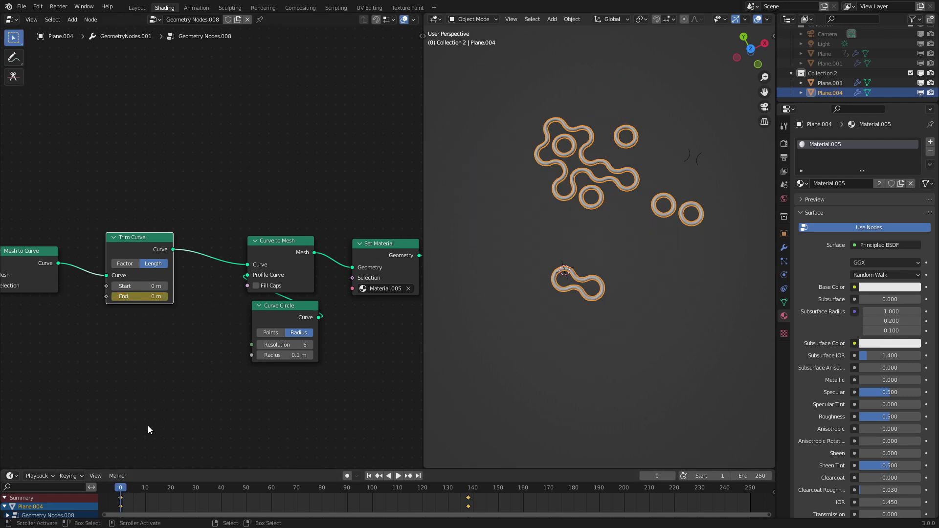
{"action": "key", "text": "t"}
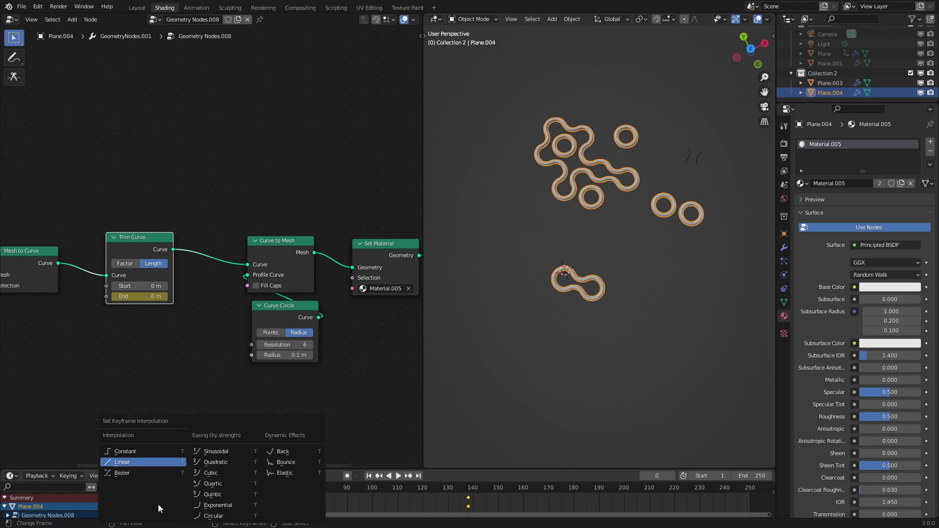
{"action": "left_click", "coordinate": [130, 463]}
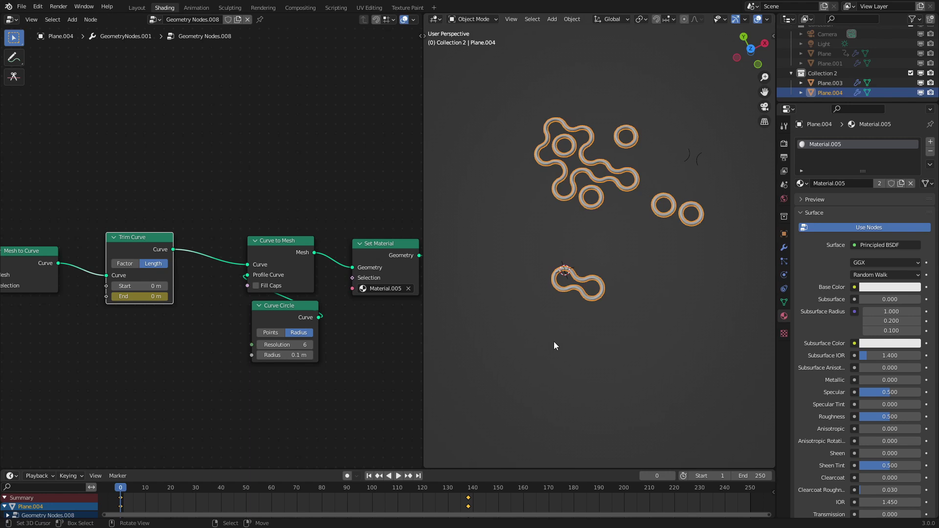
Play the animation and watch the tubes grow along the pattern from different angles.
{"action": "key", "text": "space"}
{"action": "middle_click_drag", "start_coordinate": [567, 371], "coordinate": [595, 344]}
{"action": "right_click", "coordinate": [674, 345]}
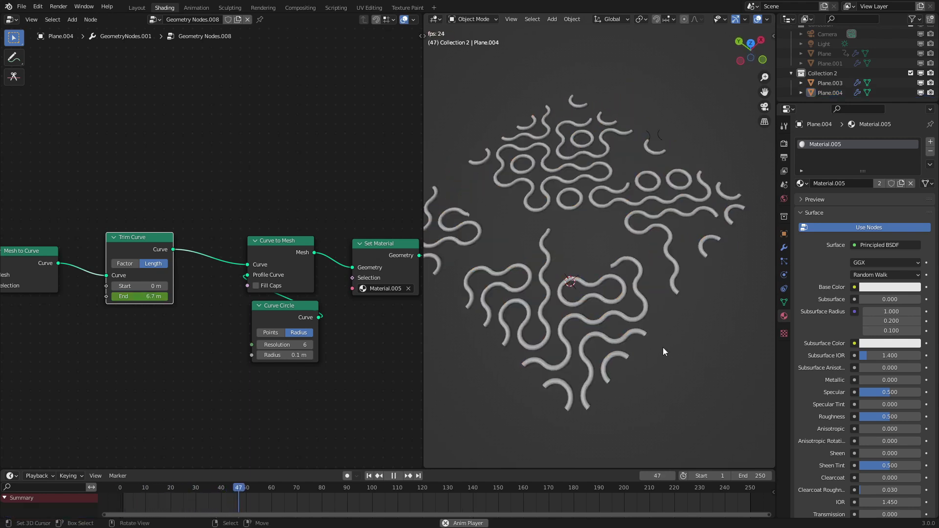
{"action": "left_click", "coordinate": [588, 353]}
{"action": "left_click", "coordinate": [669, 382]}
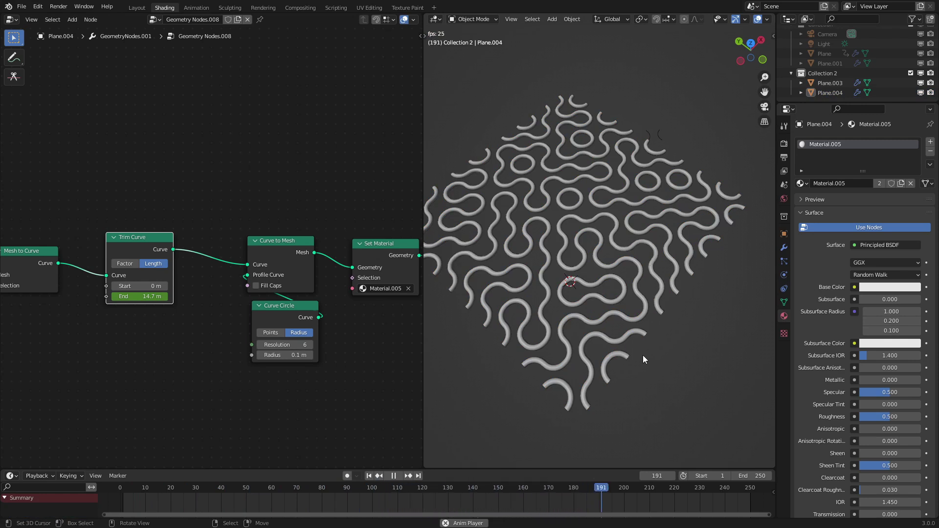
{"action": "left_click", "coordinate": [647, 333]}
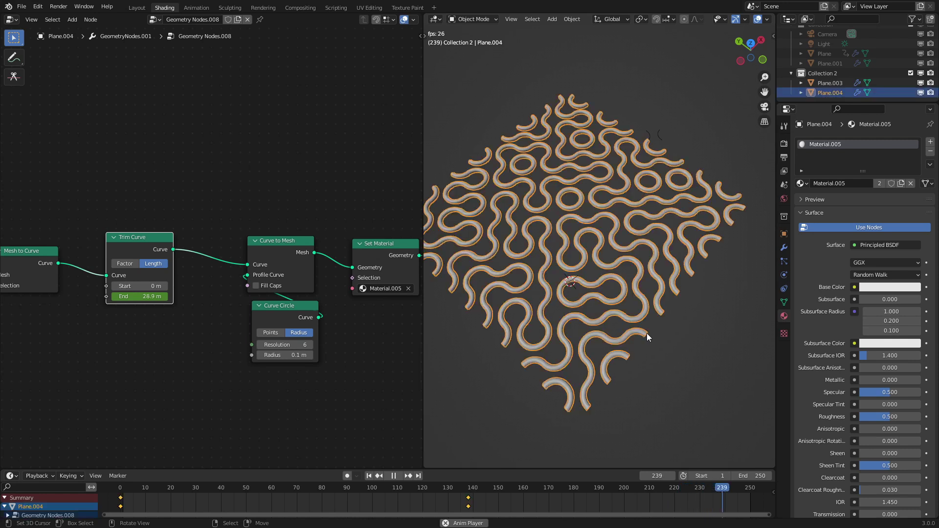
{"action": "left_click", "coordinate": [728, 365]}
{"action": "middle_click_drag", "start_coordinate": [653, 310], "coordinate": [619, 308]}
{"action": "scroll", "coordinate": [174, 216], "scroll_direction": "down", "scroll_amount": 2}
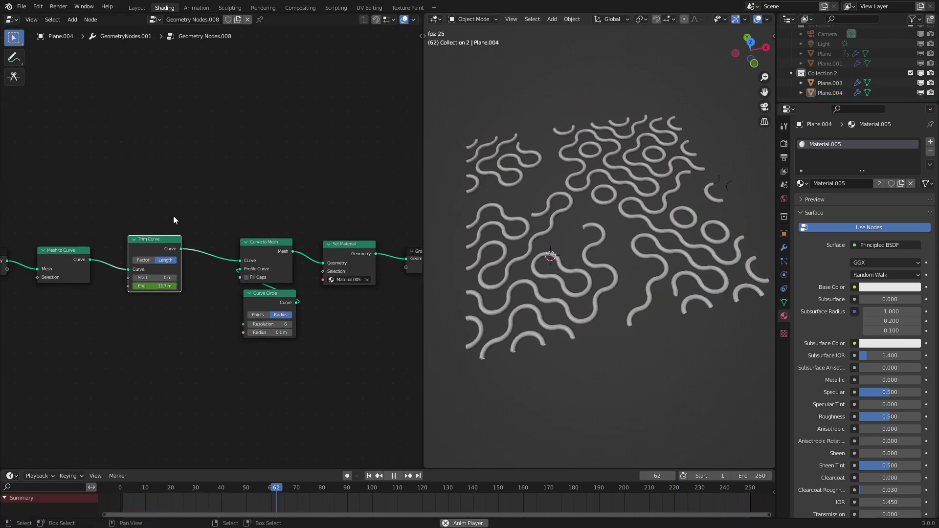
Nudge the Trim Curve node towards Curve to Mesh and, with playback stopped, show the tubes in material preview shading.
{"action": "left_click_drag", "start_coordinate": [157, 241], "coordinate": [169, 241]}
{"action": "key", "text": "space"}
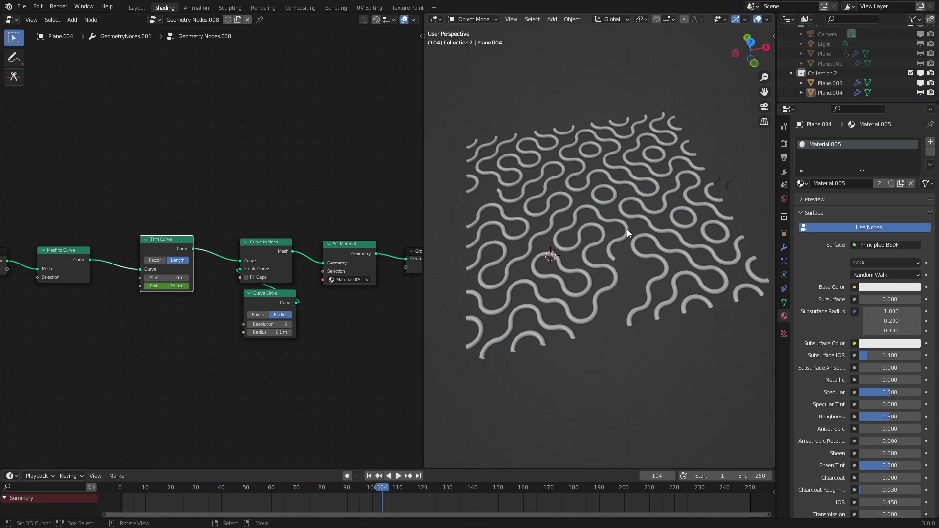
{"action": "scroll", "coordinate": [627, 229], "scroll_direction": "up", "scroll_amount": 3}
{"action": "key", "text": "z"}
{"action": "left_click", "coordinate": [617, 246]}
{"action": "key", "text": "z"}
{"action": "left_click", "coordinate": [645, 334]}
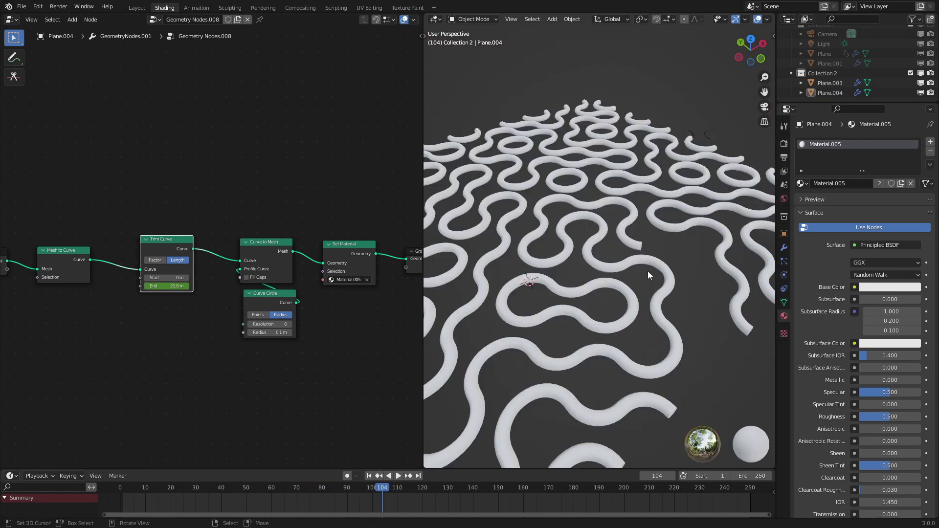
{"action": "scroll", "coordinate": [639, 287], "scroll_direction": "down", "scroll_amount": 3}
{"action": "scroll", "coordinate": [639, 288], "scroll_direction": "up", "scroll_amount": 4}
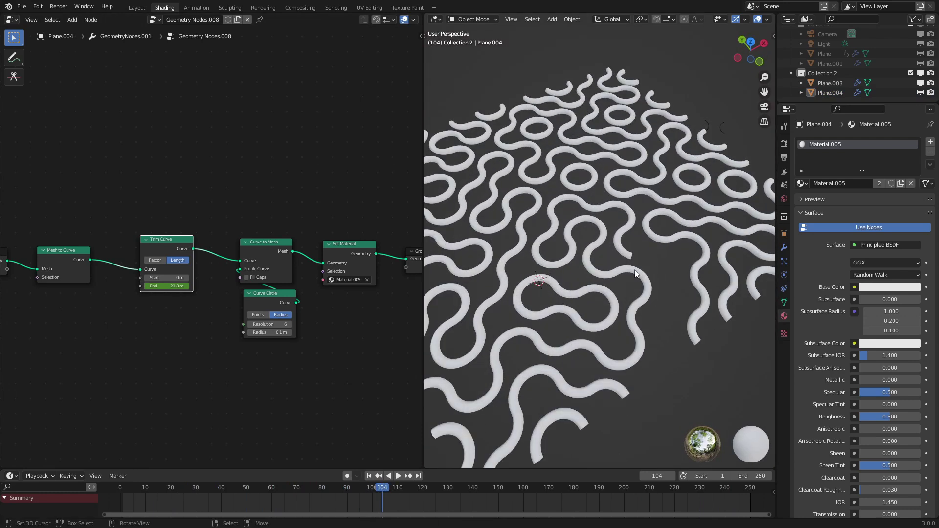
Set the segments of Plane.003's Bevel modifier to 1.
{"action": "left_click", "coordinate": [827, 83]}
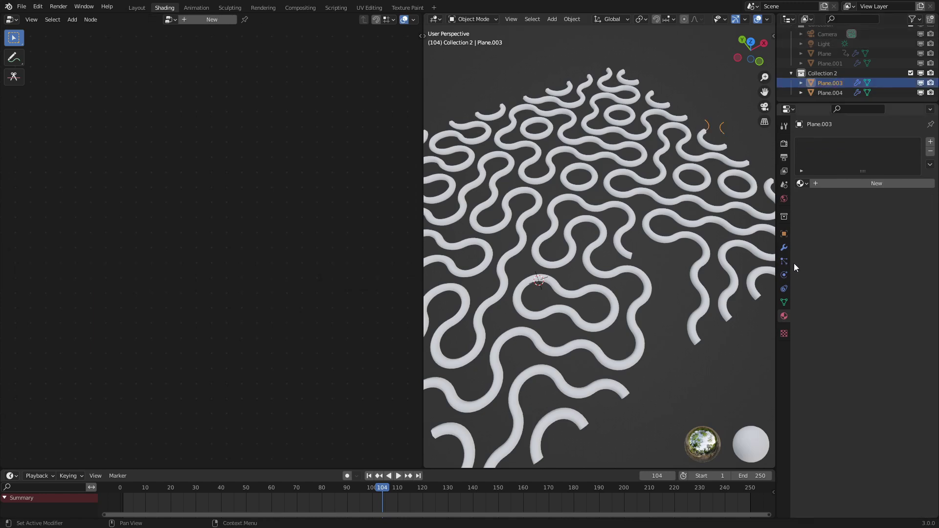
{"action": "left_click", "coordinate": [784, 249]}
{"action": "scroll", "coordinate": [694, 170], "scroll_direction": "down", "scroll_amount": 2}
{"action": "middle_click_drag", "start_coordinate": [693, 171], "coordinate": [684, 186]}
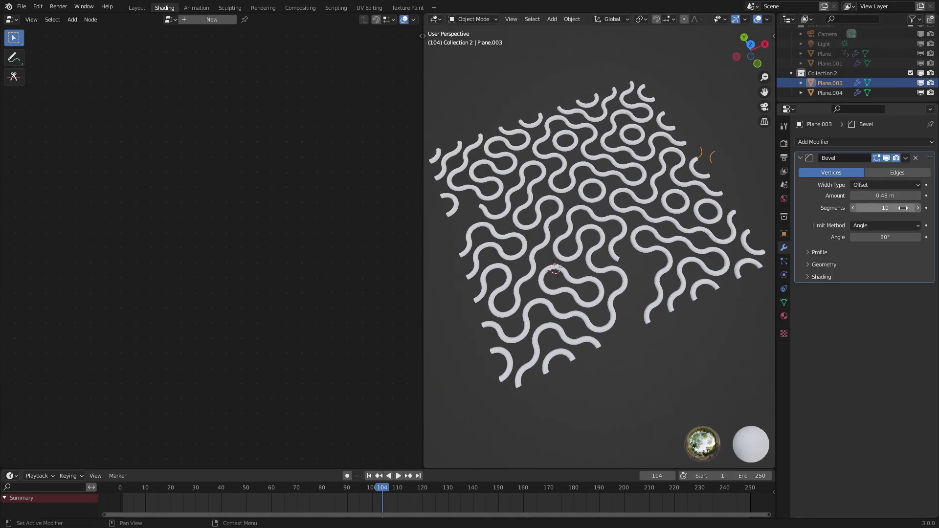
{"action": "key", "text": "Return"}
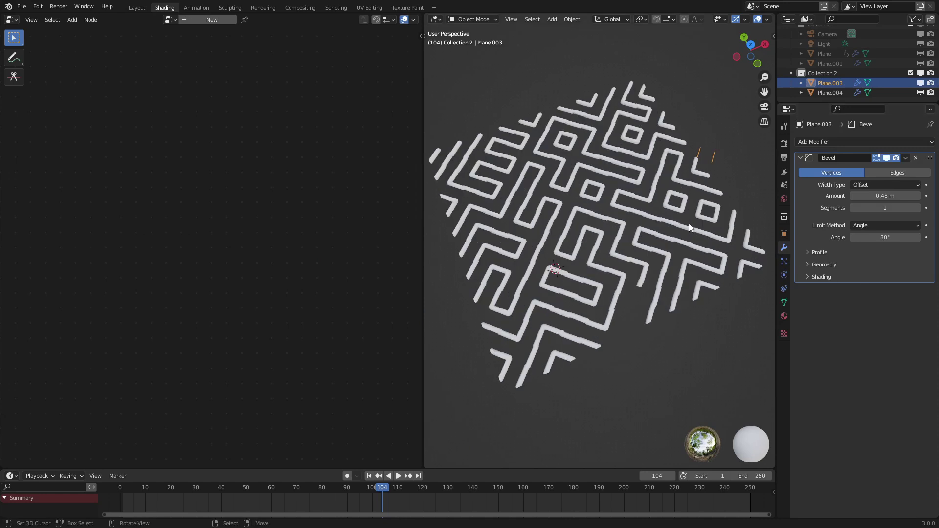
Reduce the Bevel modifier's amount on Plane.003 to 0.359 m.
{"action": "scroll", "coordinate": [689, 224], "scroll_direction": "up", "scroll_amount": 3}
{"action": "left_click_drag", "start_coordinate": [886, 196], "coordinate": [862, 195]}
{"action": "scroll", "coordinate": [612, 213], "scroll_direction": "down", "scroll_amount": 2}
Play the animation from frame 0 to check the angular tube pattern growing.
{"action": "key", "text": "space"}
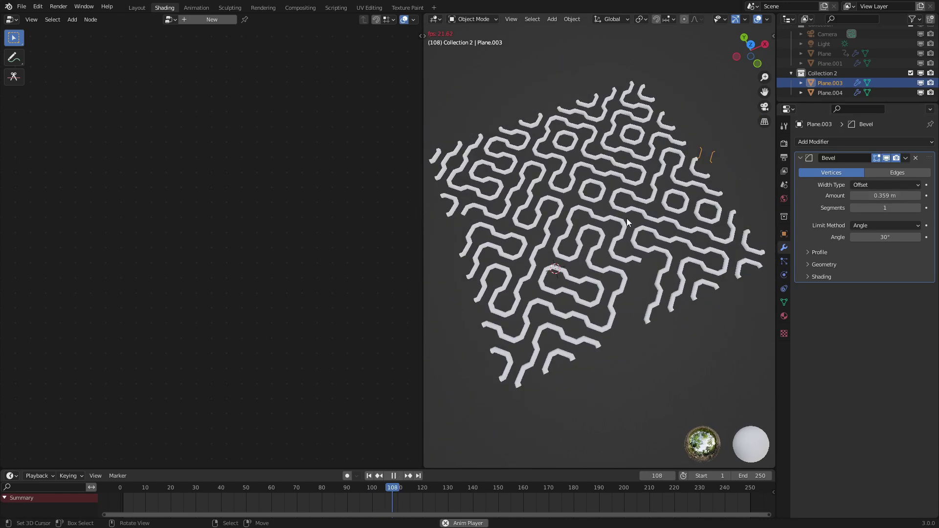
{"action": "left_click", "coordinate": [110, 489]}
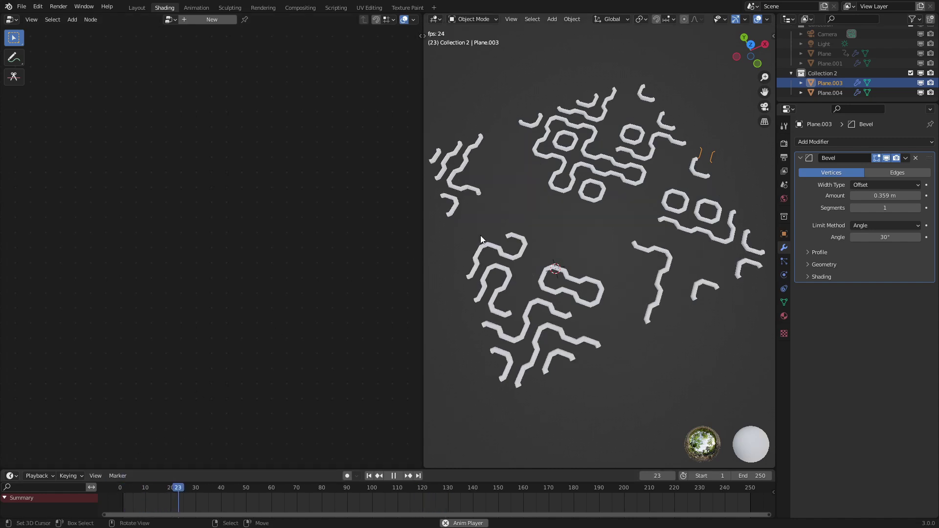
{"action": "left_click", "coordinate": [502, 230]}
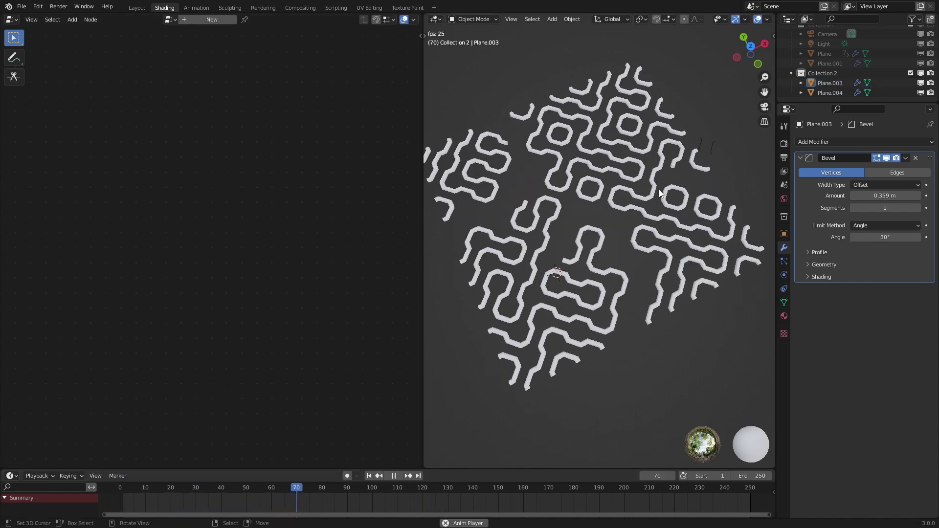
Select the tube pattern Plane.004 and open the node tree of its first geometry nodes modifier, Geometry Nodes.007.
{"action": "left_click", "coordinate": [502, 232]}
{"action": "left_click", "coordinate": [13, 20]}
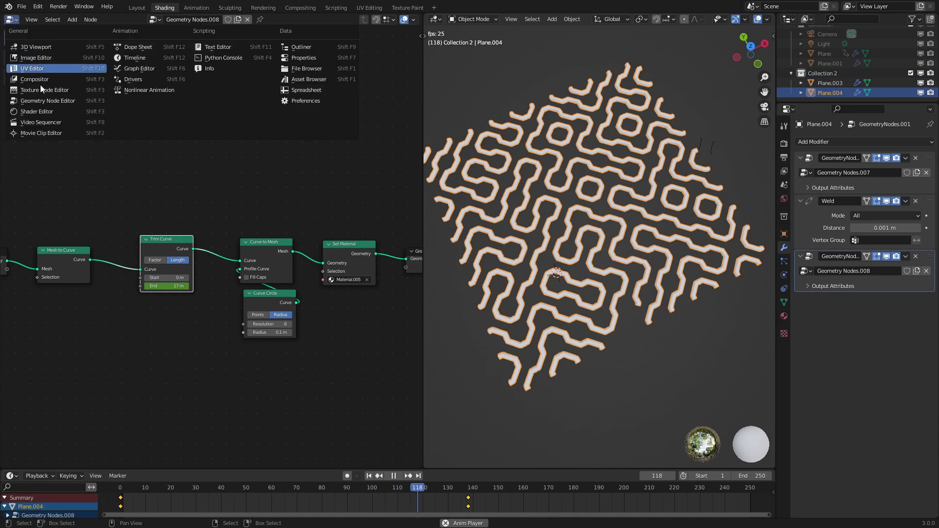
{"action": "left_click", "coordinate": [815, 156]}
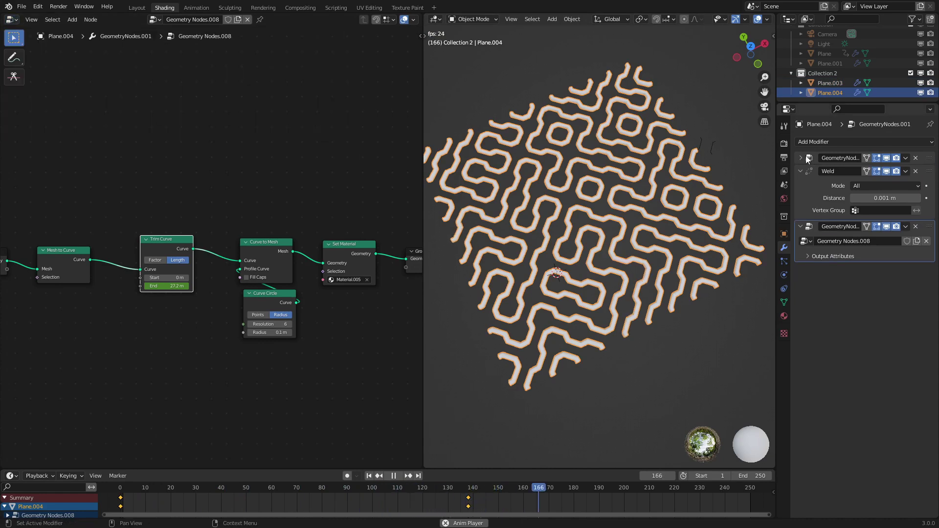
{"action": "left_click", "coordinate": [812, 158]}
{"action": "left_click", "coordinate": [805, 160]}
{"action": "scroll", "coordinate": [300, 230], "scroll_direction": "down", "scroll_amount": 1}
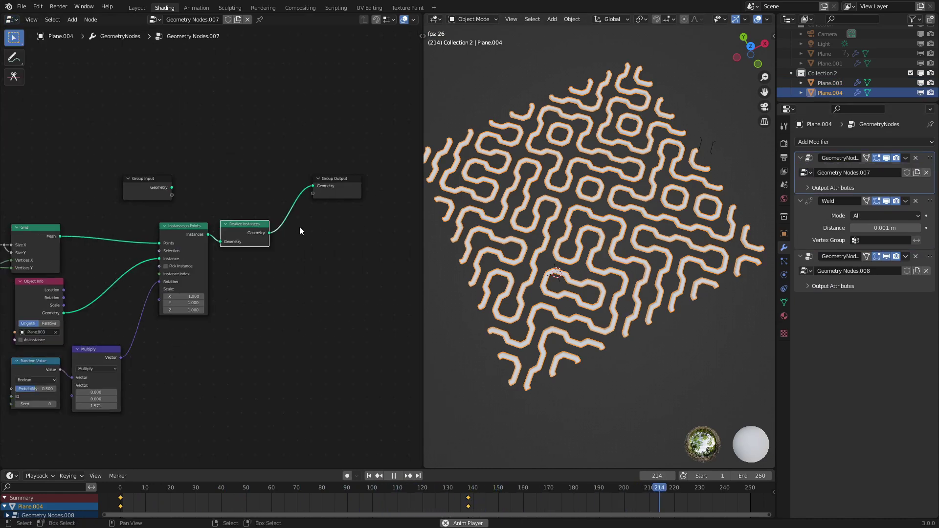
Enlarge the tile grid by setting the Value node that drives its size to 25.
{"action": "middle_click_drag", "start_coordinate": [298, 230], "coordinate": [176, 217]}
{"action": "scroll", "coordinate": [250, 289], "scroll_direction": "up", "scroll_amount": 3}
{"action": "left_click_drag", "start_coordinate": [264, 233], "coordinate": [292, 233], "text": "ctrl"}
{"action": "scroll", "coordinate": [598, 291], "scroll_direction": "down", "scroll_amount": 7}
{"action": "left_click", "coordinate": [606, 292]}
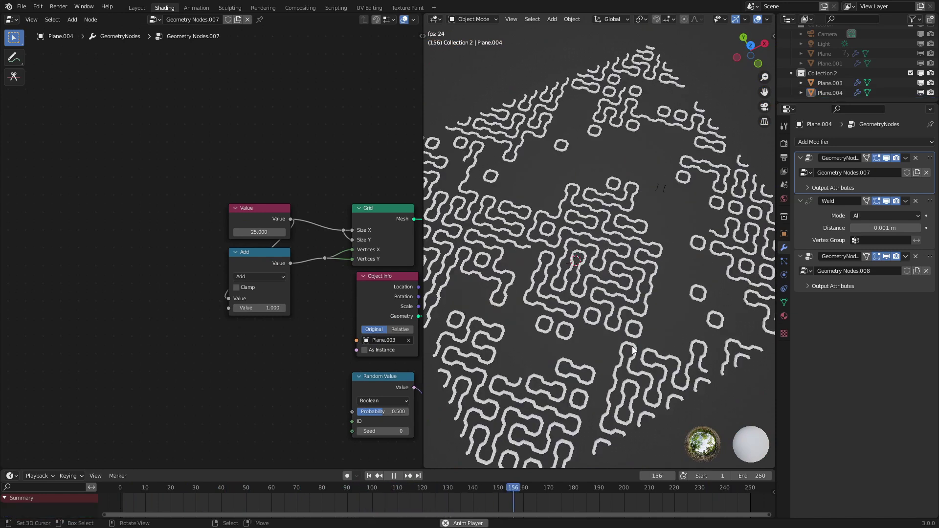
Stop playback, select the tube pattern Plane.004 and open the node tree of its last geometry nodes modifier, Geometry Nodes.008.
{"action": "key", "text": "space"}
{"action": "left_click", "coordinate": [604, 283]}
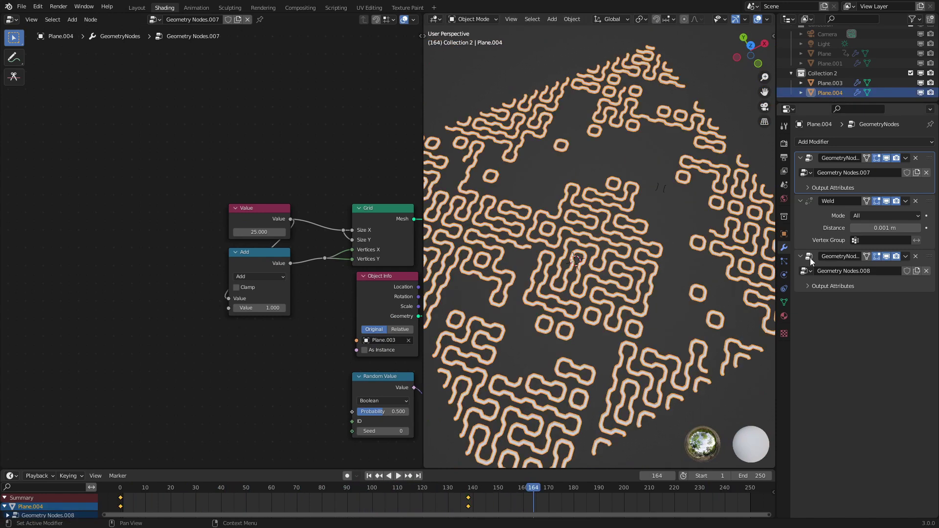
{"action": "left_click", "coordinate": [810, 258]}
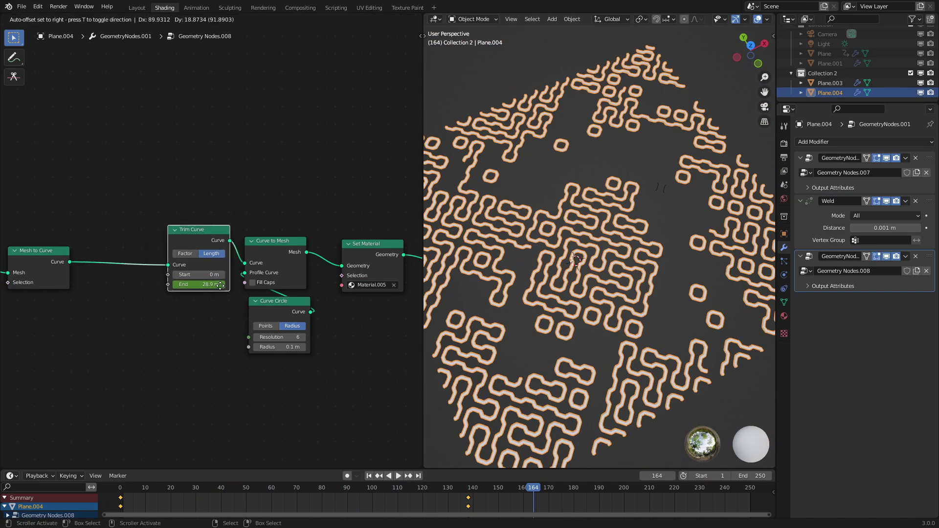
{"action": "left_click_drag", "start_coordinate": [162, 292], "coordinate": [225, 293]}
{"action": "left_click_drag", "start_coordinate": [159, 293], "coordinate": [250, 293]}
{"action": "key", "text": "Escape"}
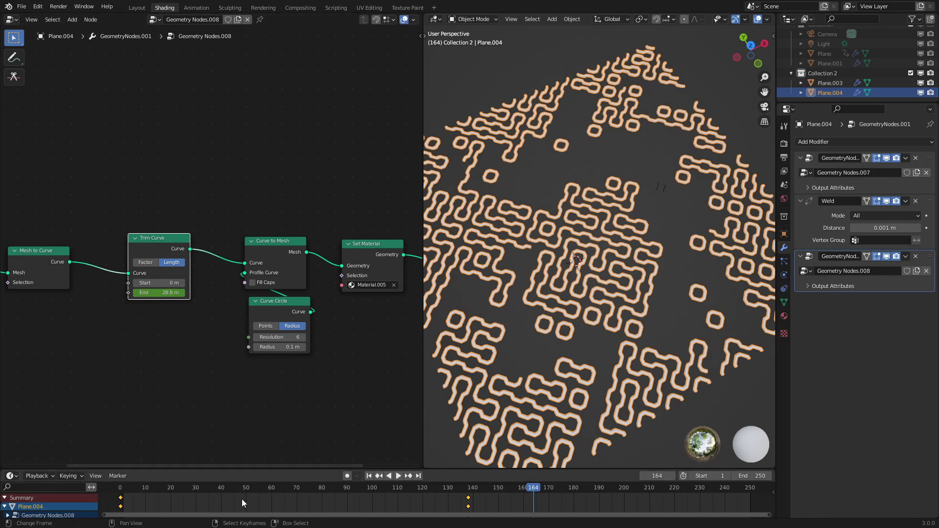
Delete the Trim Curve end keyframes on Plane.004 and try Factor trimming before returning the node to Length mode.
{"action": "key", "text": "Delete"}
{"action": "left_click", "coordinate": [154, 262]}
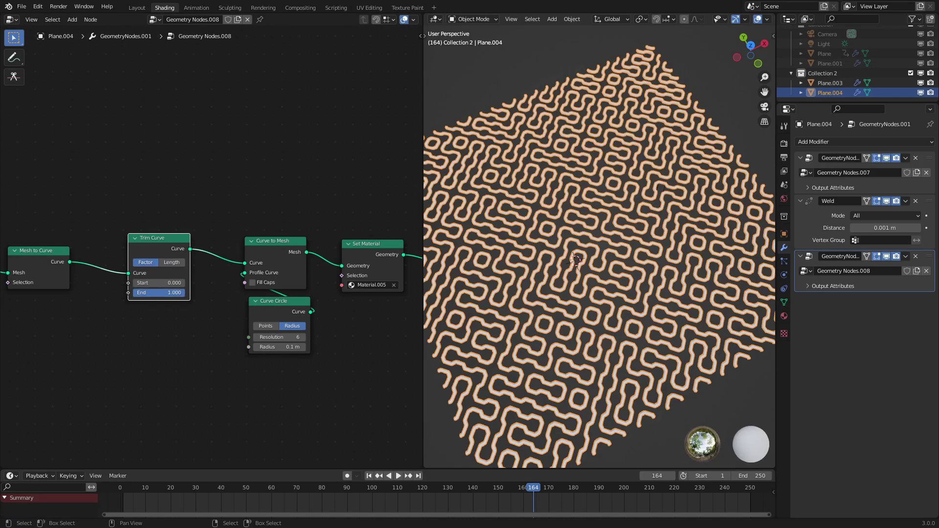
{"action": "left_click_drag", "start_coordinate": [184, 293], "coordinate": [134, 292]}
{"action": "right_click", "coordinate": [134, 292]}
{"action": "left_click", "coordinate": [177, 263]}
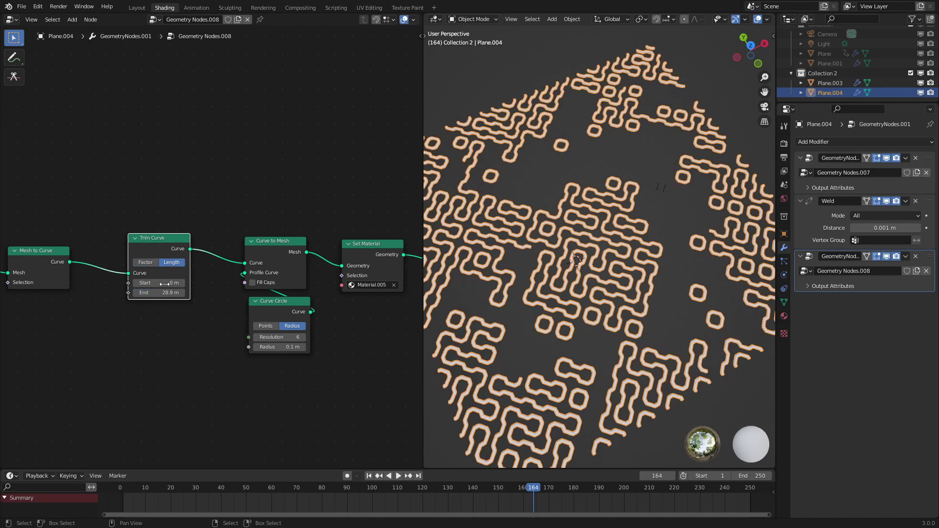
Try a different Trim Curve end length on Plane.004, undoing and redoing the latest changes.
{"action": "left_click_drag", "start_coordinate": [159, 292], "coordinate": [206, 293]}
{"action": "key", "text": "ctrl+z"}
{"action": "key", "text": "ctrl+z"}
{"action": "key", "text": "ctrl+shift+z"}
{"action": "key", "text": "ctrl+shift+z"}
Select the tile object Plane.003 and disable its Bevel modifier for both viewport and render.
{"action": "left_click", "coordinate": [831, 84]}
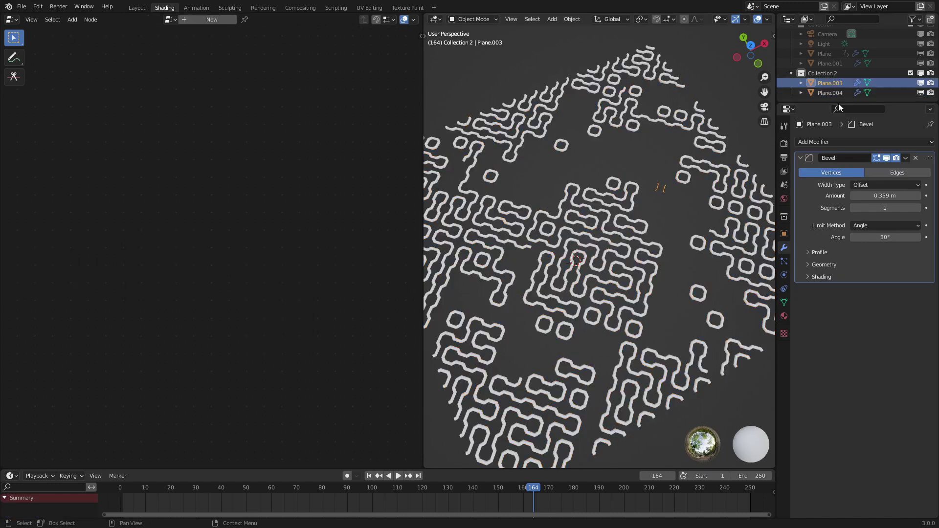
{"action": "left_click_drag", "start_coordinate": [885, 196], "coordinate": [891, 195]}
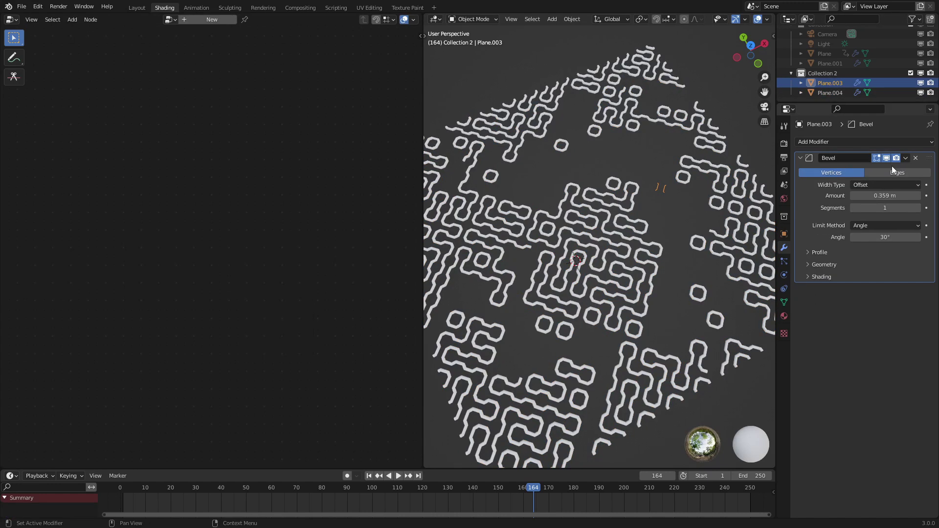
{"action": "left_click_drag", "start_coordinate": [887, 159], "coordinate": [894, 157]}
Try dissolving the selected centre vertices of the Plane.003 tile in Edit Mode so each line runs straight, and return to Object Mode.
{"action": "mouse_move", "coordinate": [681, 267]}
{"action": "middle_mouse_down"}
{"action": "mouse_move", "coordinate": [702, 225]}
{"action": "mouse_move", "coordinate": [670, 261]}
{"action": "middle_mouse_up"}
{"action": "key", "text": "Tab"}
{"action": "middle_click_drag", "start_coordinate": [665, 213], "coordinate": [610, 247], "text": "shift"}
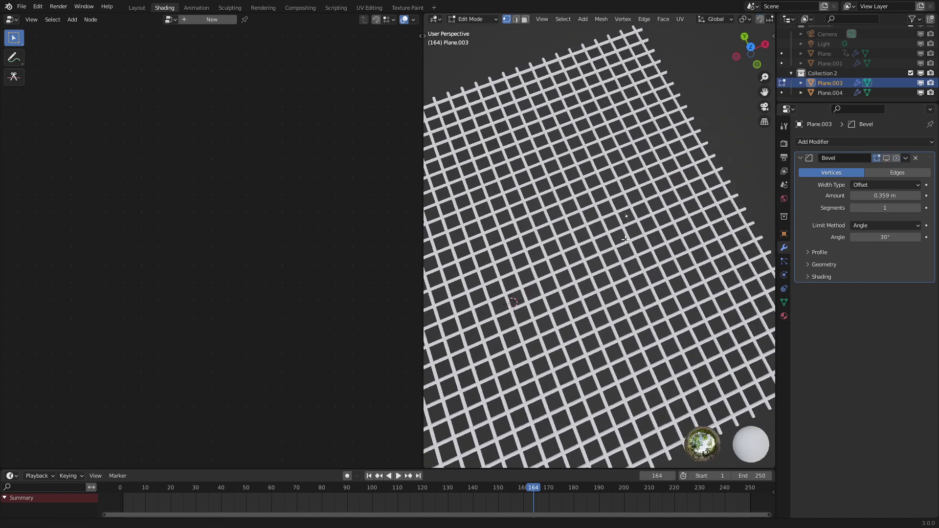
{"action": "scroll", "coordinate": [610, 248], "scroll_direction": "up", "scroll_amount": 2}
{"action": "key", "text": "x"}
{"action": "left_click", "coordinate": [581, 307]}
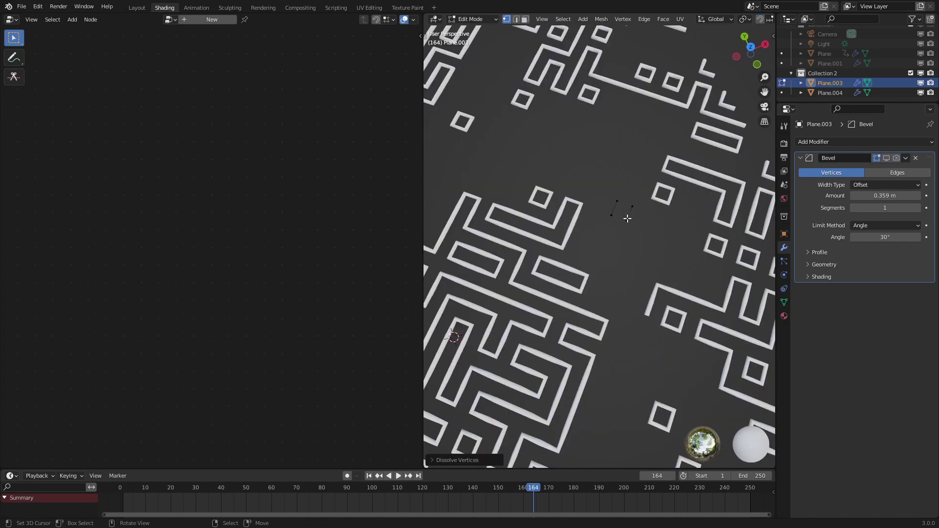
{"action": "scroll", "coordinate": [636, 197], "scroll_direction": "up", "scroll_amount": 3}
{"action": "key", "text": "2"}
{"action": "scroll", "coordinate": [635, 197], "scroll_direction": "down", "scroll_amount": 5}
{"action": "key", "text": "Tab"}
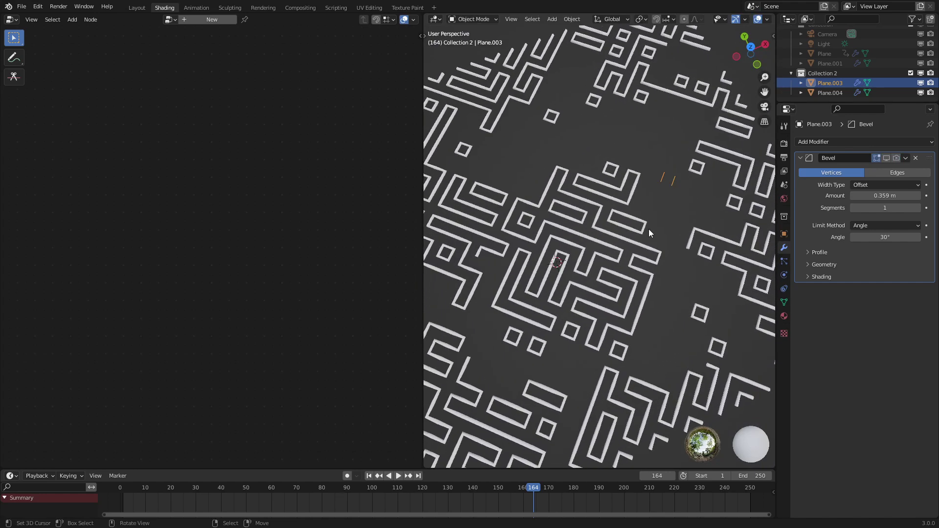
{"action": "middle_click_drag", "start_coordinate": [658, 282], "coordinate": [675, 279], "text": "shift"}
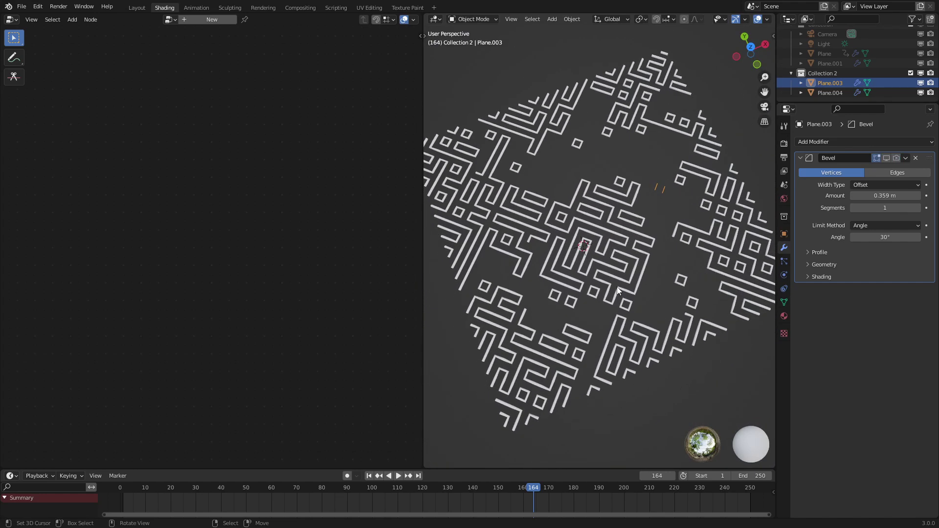
Undo the vertex dissolve on Plane.003, re-enable its Bevel modifier for viewport and render, and deselect the tile.
{"action": "key", "text": "ctrl+z"}
{"action": "key", "text": "ctrl+z"}
{"action": "key", "text": "ctrl+z"}
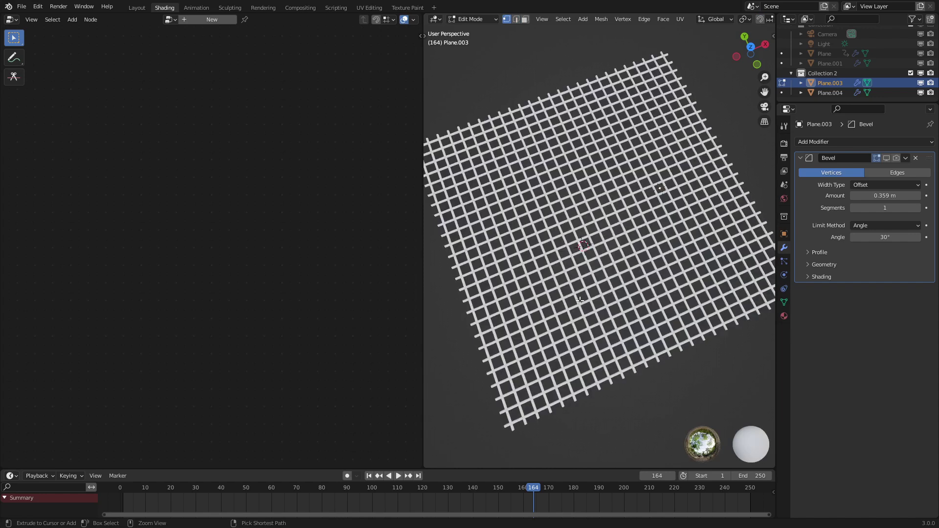
{"action": "left_click", "coordinate": [887, 159]}
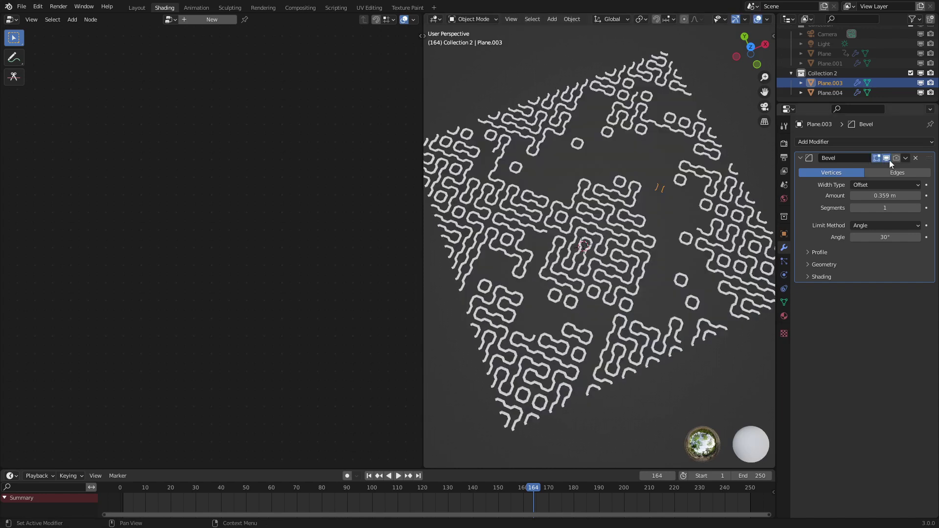
{"action": "mouse_move", "coordinate": [895, 192]}
{"action": "left_mouse_down"}
{"action": "mouse_move", "coordinate": [929, 191]}
{"action": "mouse_move", "coordinate": [887, 197]}
{"action": "left_mouse_up"}
{"action": "middle_click_drag", "start_coordinate": [674, 370], "coordinate": [686, 341]}
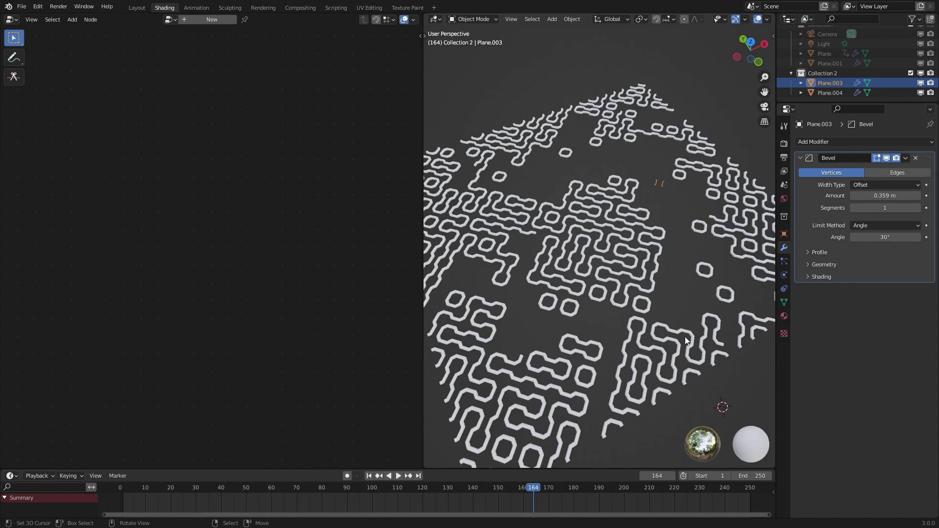
{"action": "left_click", "coordinate": [685, 277]}
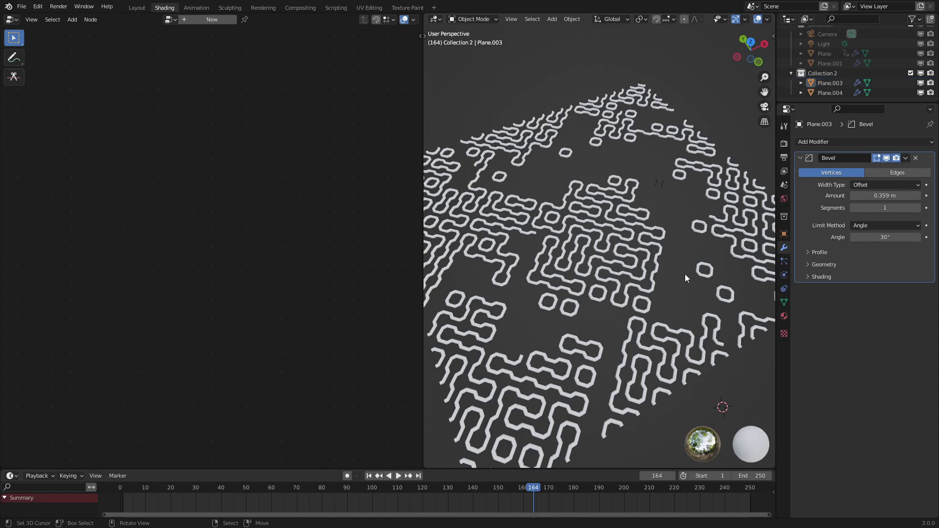